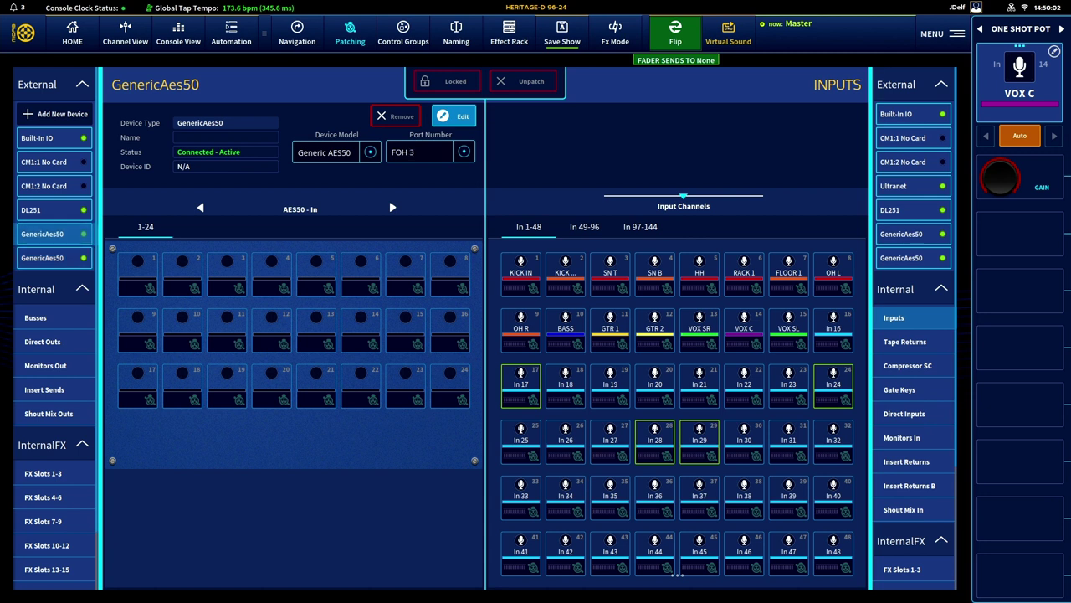
Step: Set the port number of the first GenericAes50 device to FOH 3
click(464, 151)
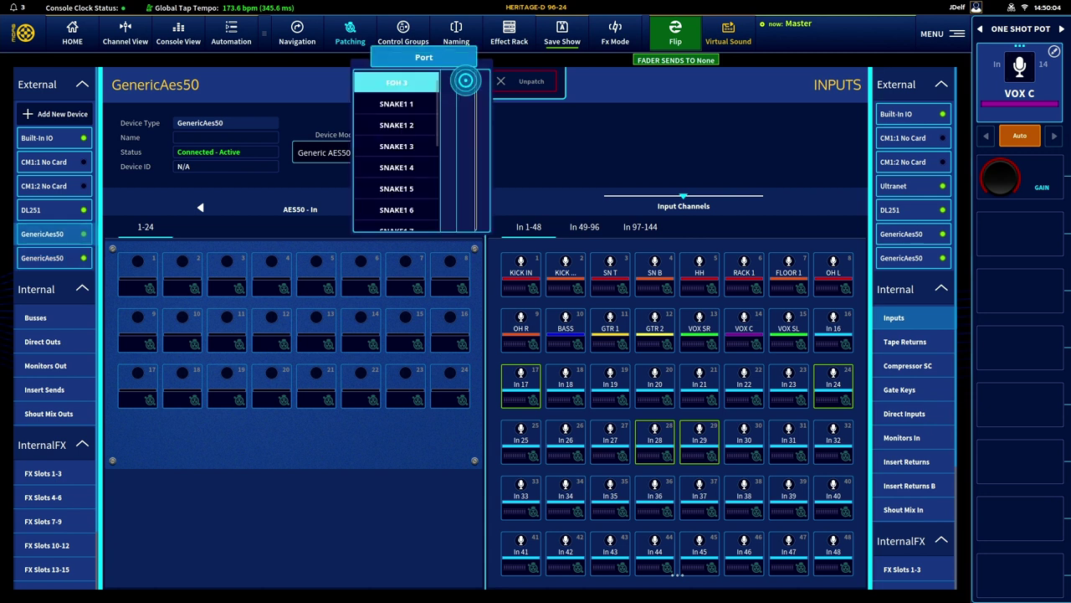
click(465, 81)
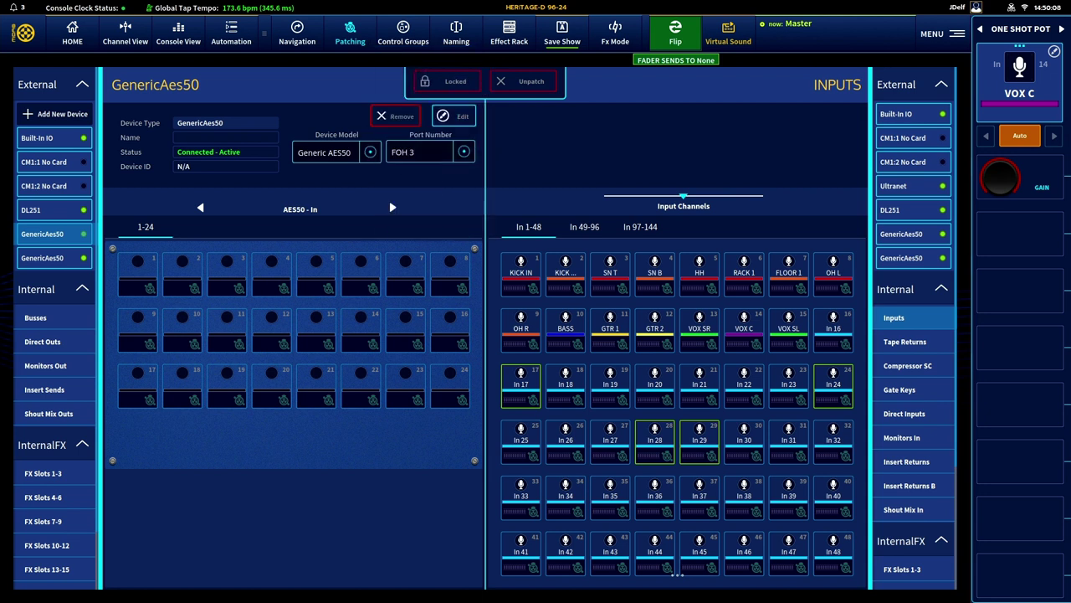
Step: Show the DL251's analogue inputs as patch sources and open the first GenericAes50 device as the destination
click(42, 209)
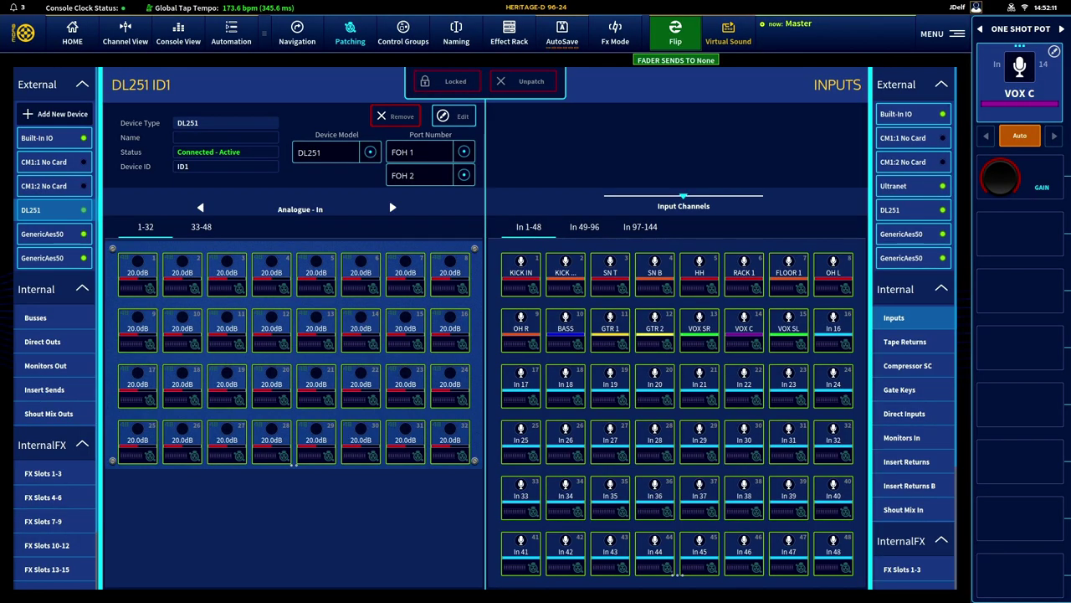
click(53, 210)
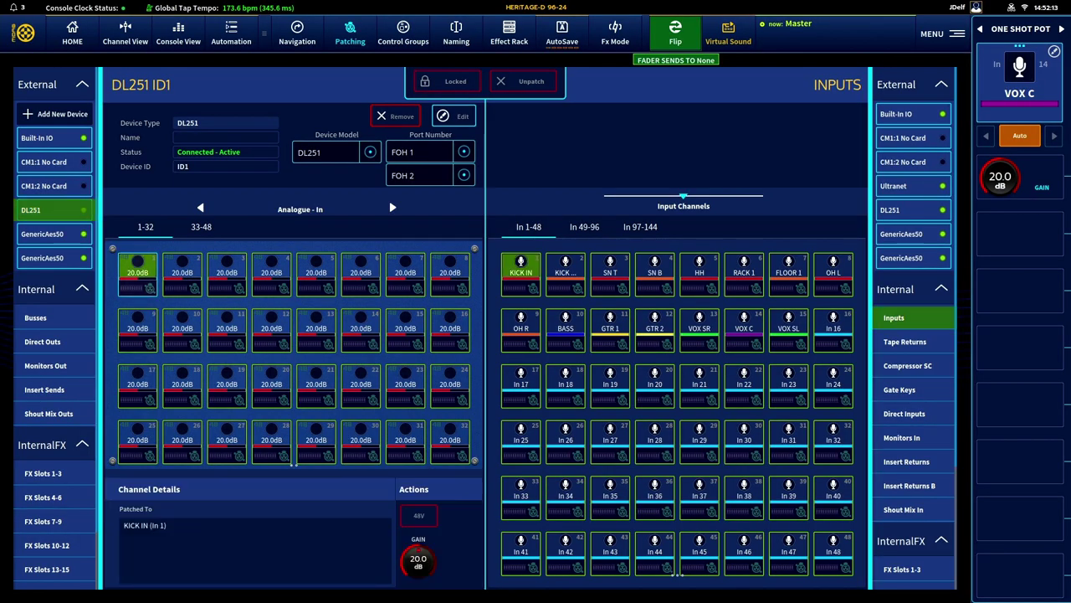
click(902, 234)
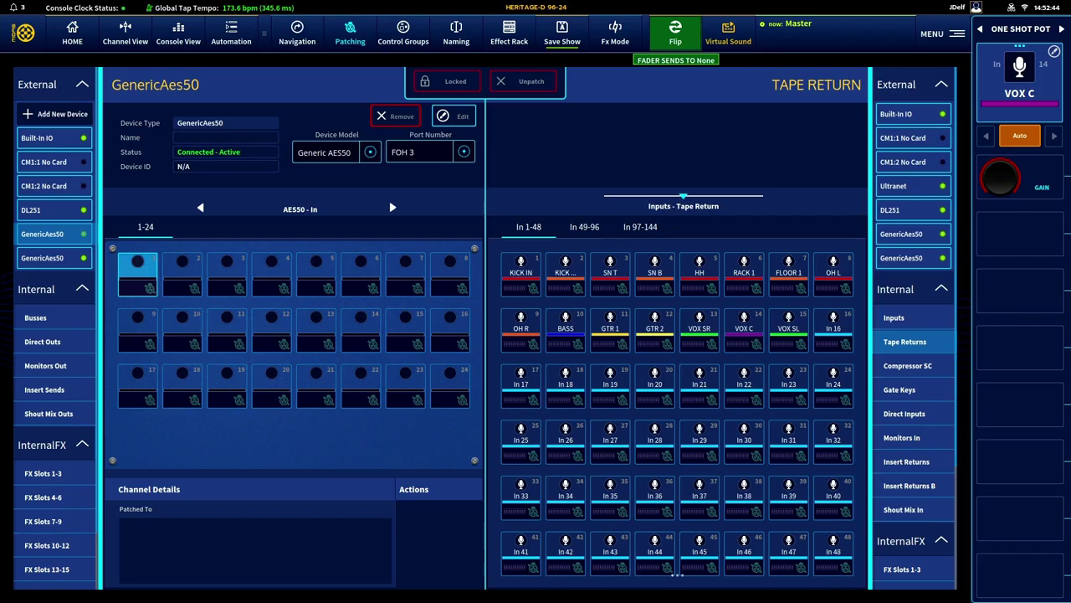
Step: Patch AES50 inputs 1-24 of the FOH 3 GenericAes50 device to the tape returns of input channels 1-24
drag(137, 275, 450, 387)
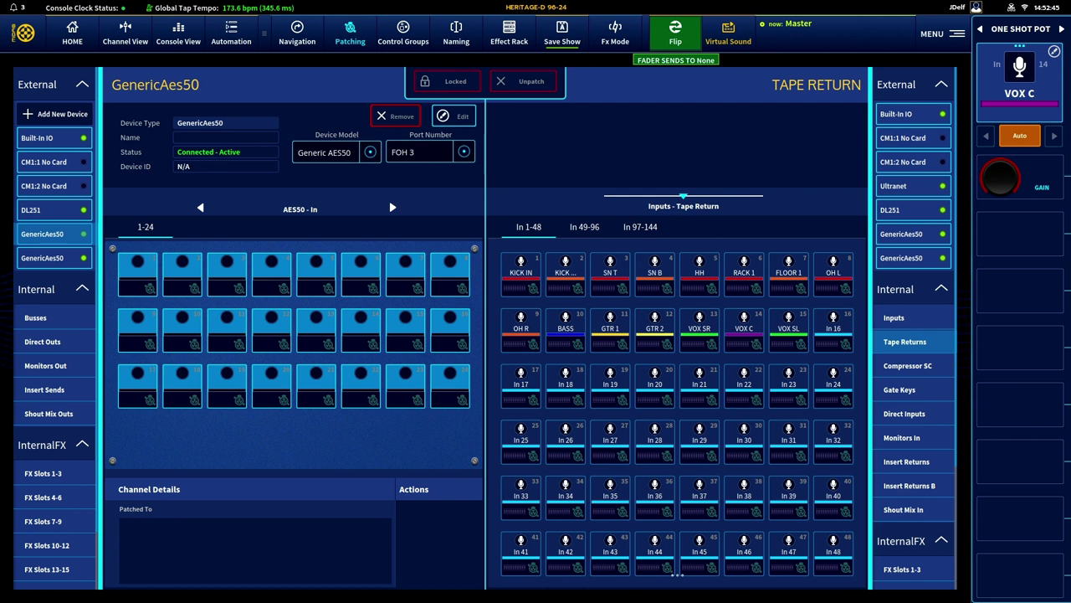
click(521, 274)
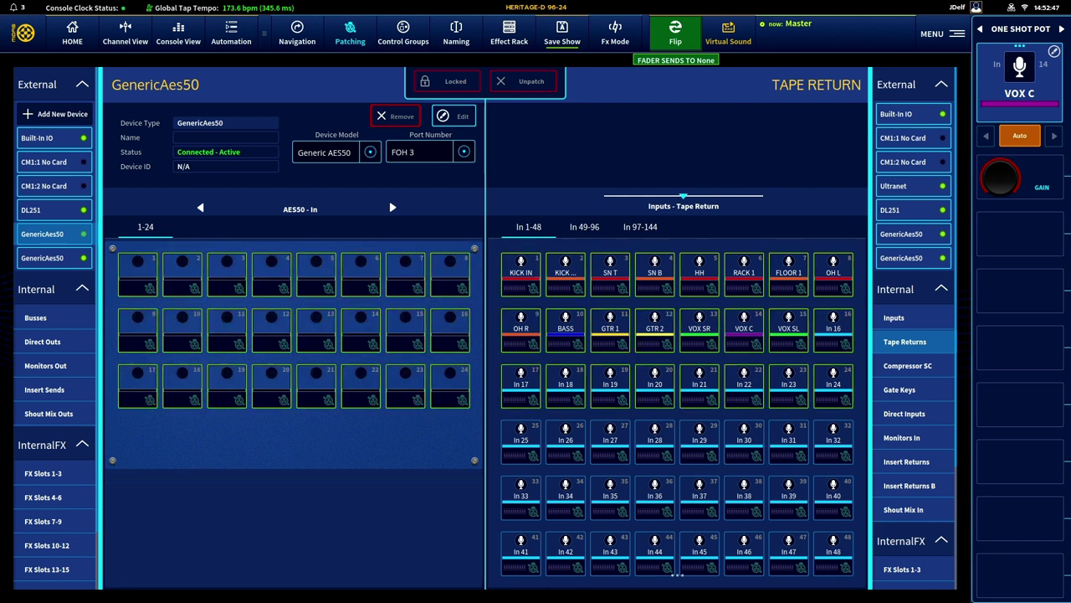
Step: Patch AES50 inputs 1-24 of the FOH 4 GenericAes50 device to the tape returns of input channels 25-48
click(42, 257)
drag(137, 275, 450, 386)
click(520, 439)
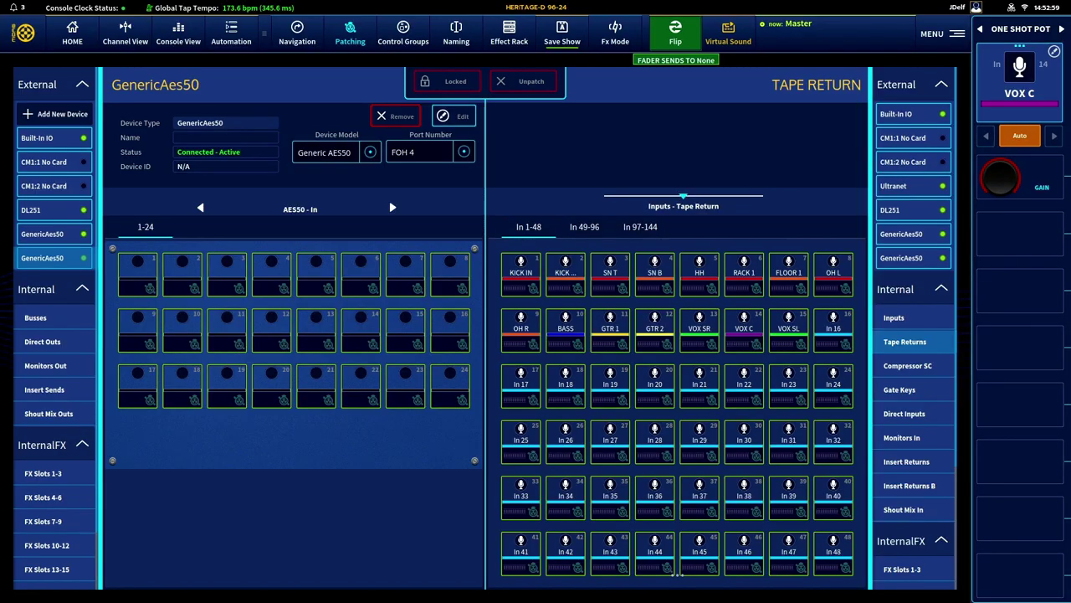
Step: Check the patch destinations of the first DL251 analogue inputs, including the input channels they feed
click(42, 209)
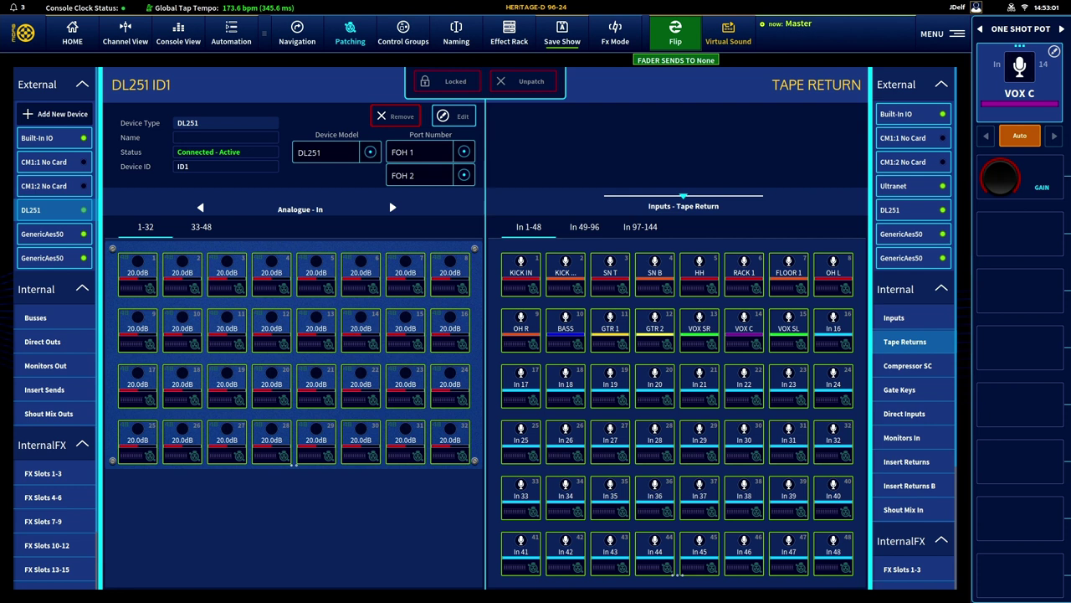
click(137, 269)
click(138, 269)
click(137, 270)
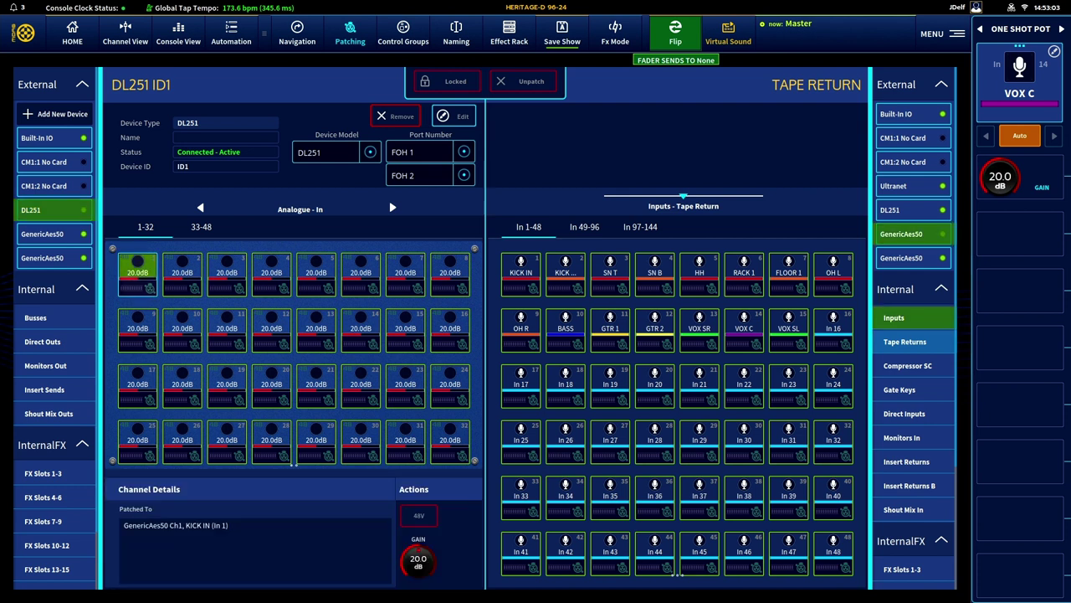
click(894, 317)
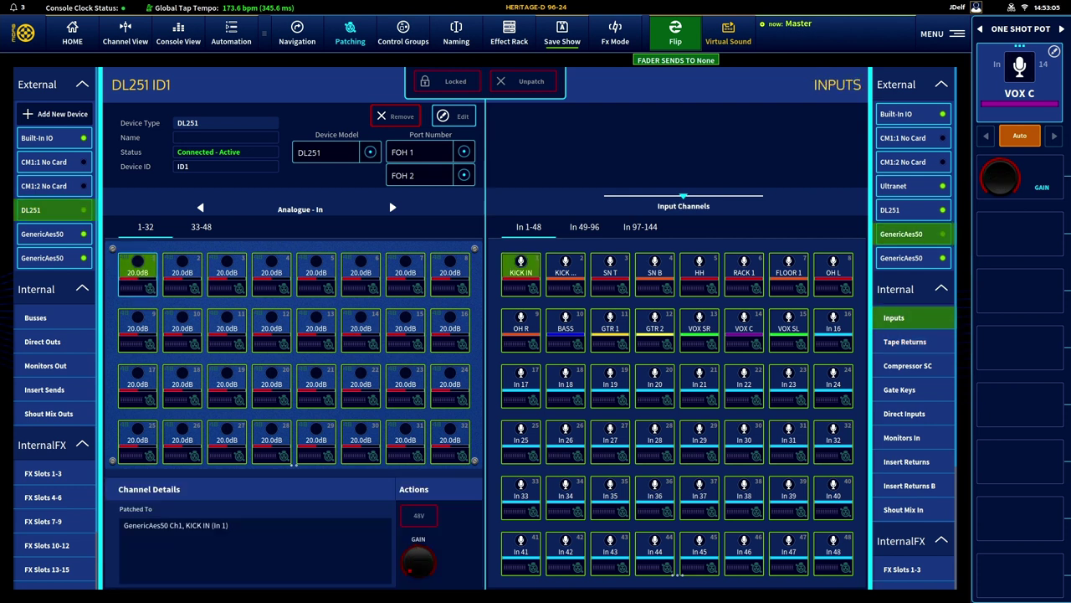
click(137, 269)
click(181, 269)
click(182, 269)
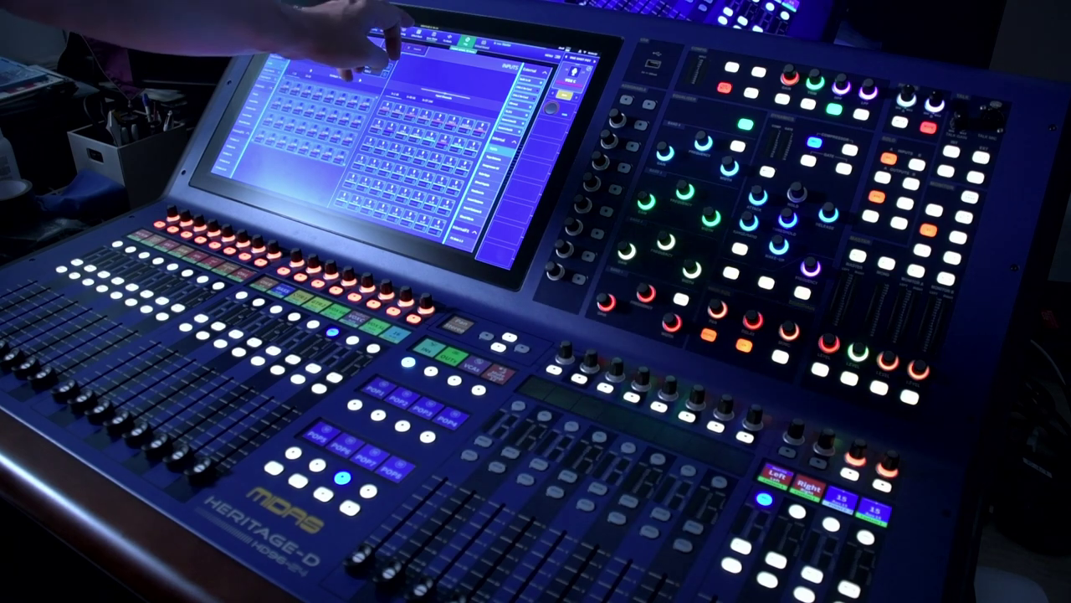
Step: Add the VSS3 reverb to slot 1 of the effects rack
click(334, 42)
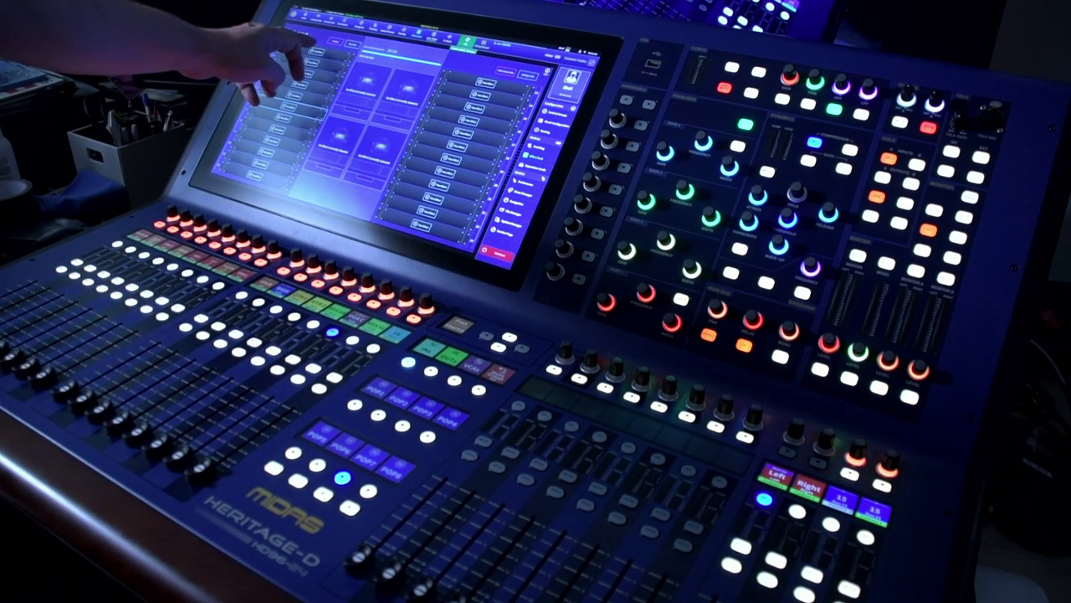
click(293, 57)
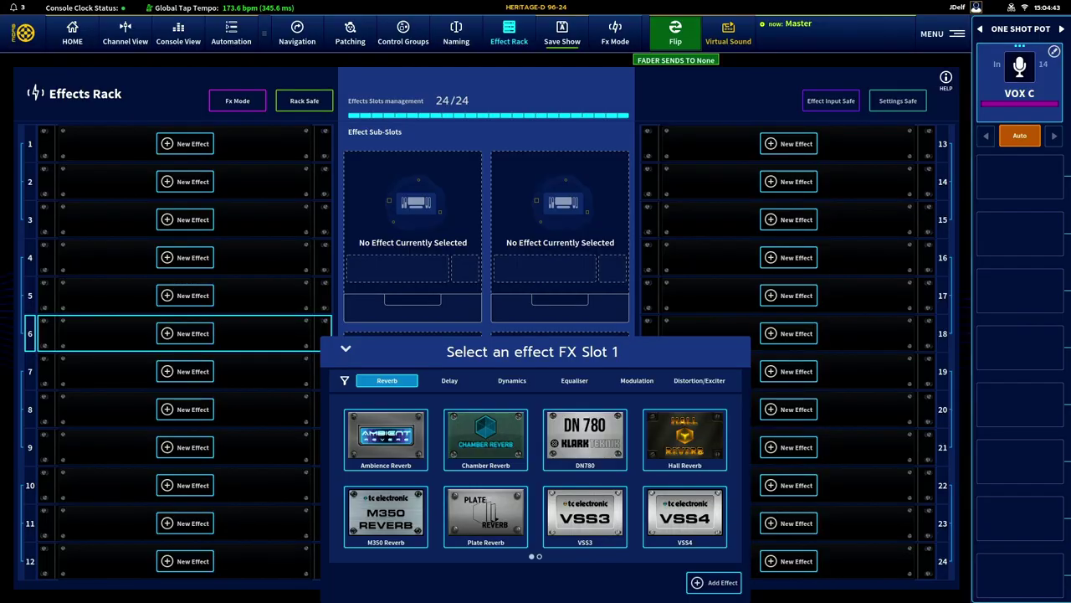
click(585, 517)
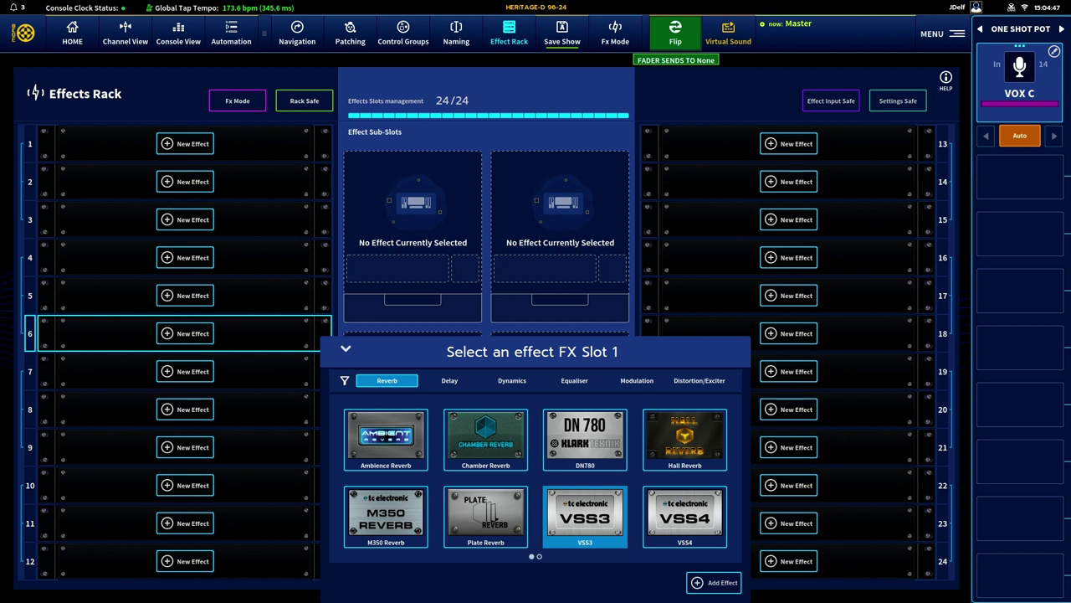
click(713, 582)
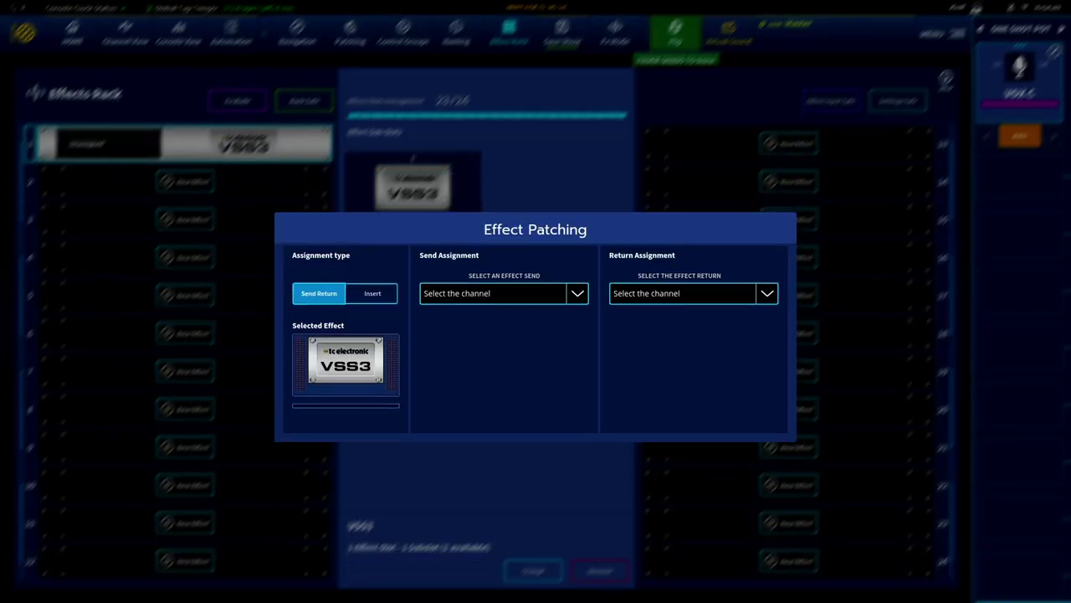
Step: Assign Aux 1 & Aux 2 as the stereo send of the VSS3 reverb
click(504, 293)
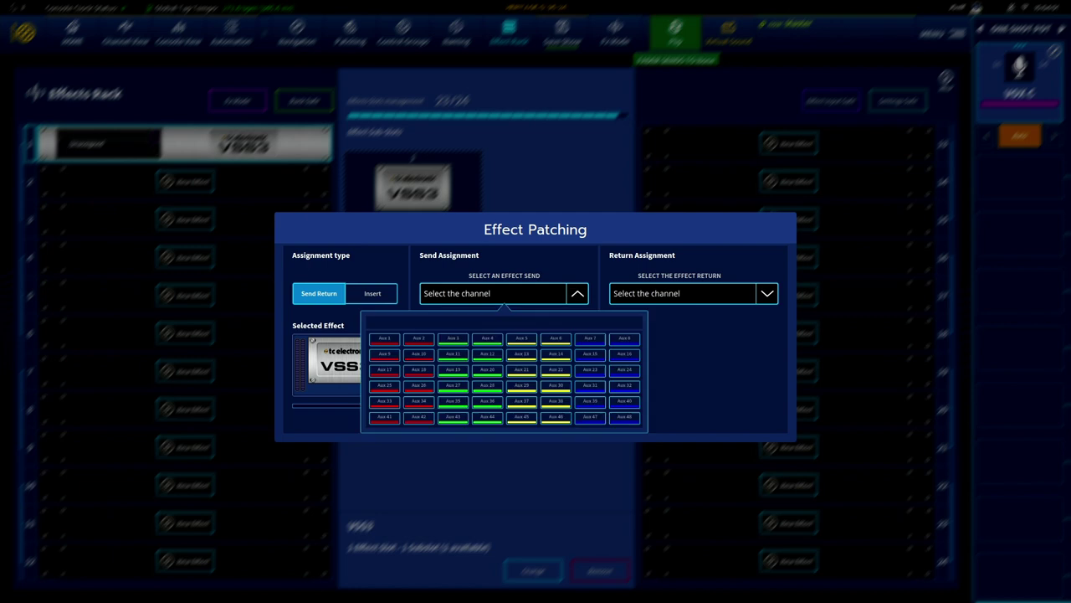
click(317, 360)
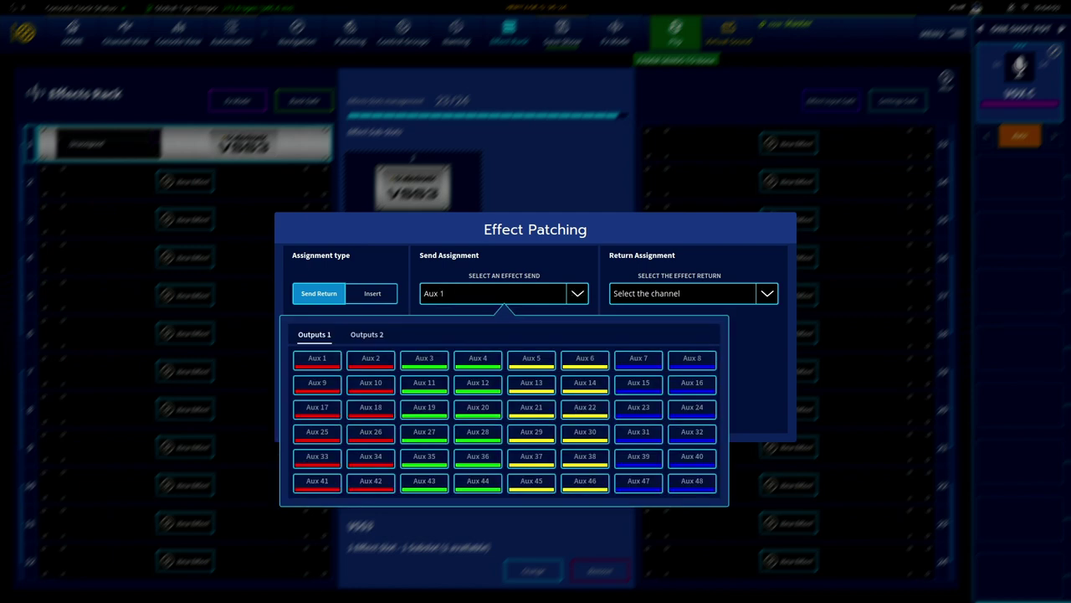
click(557, 343)
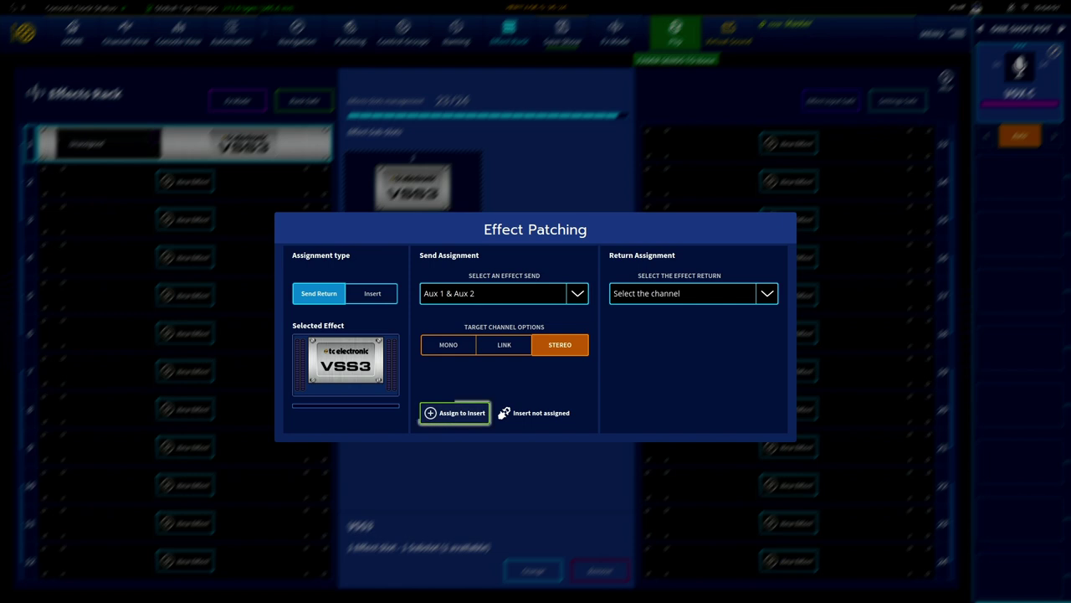
click(455, 413)
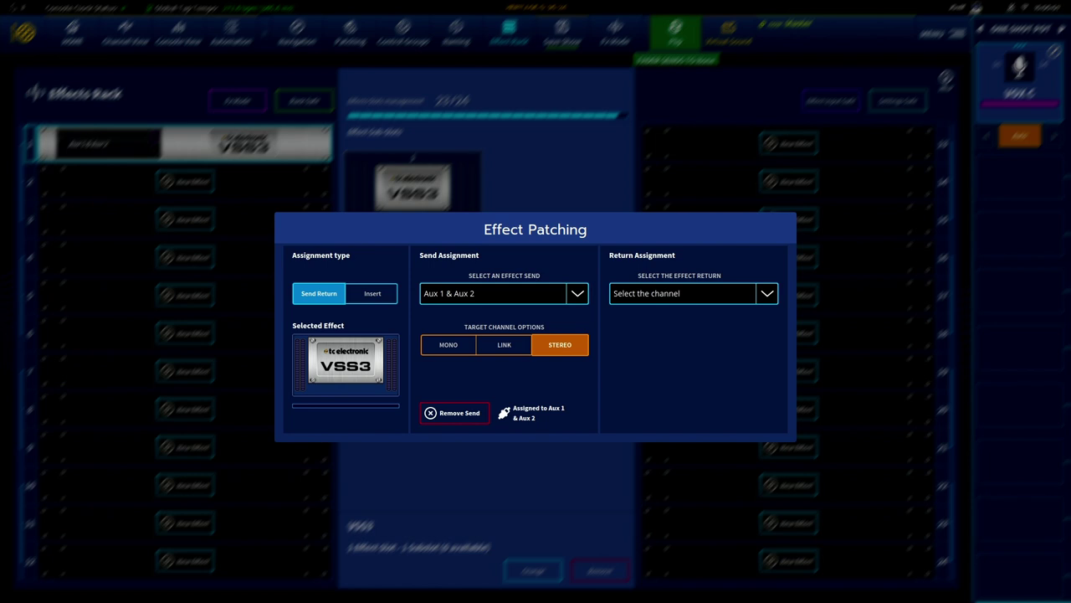
Step: Assign In 49 & In 50 as the stereo return of the VSS3 reverb
click(767, 293)
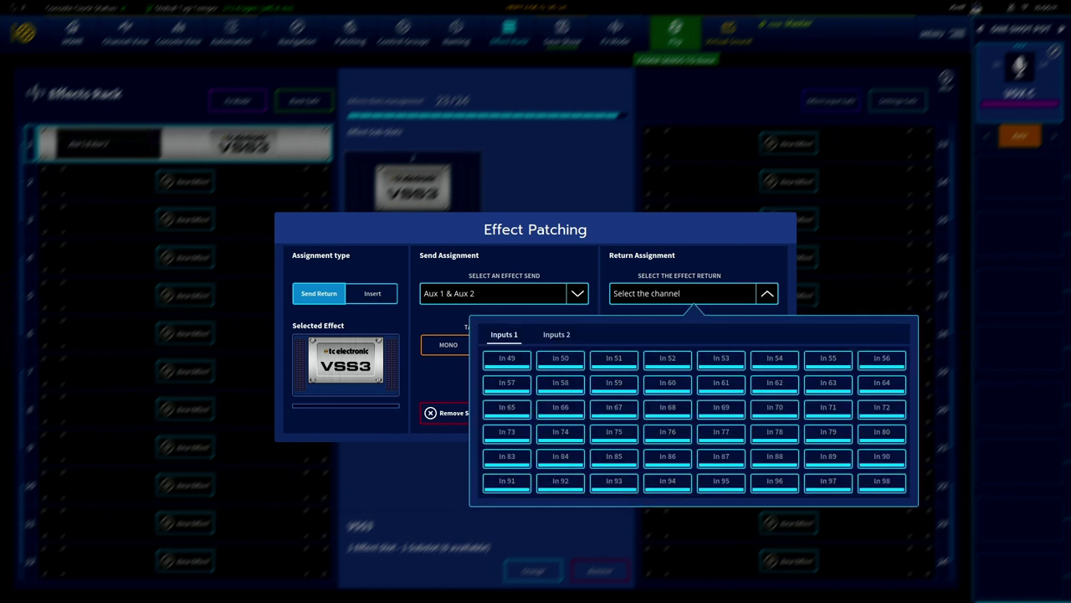
click(506, 358)
key(Escape)
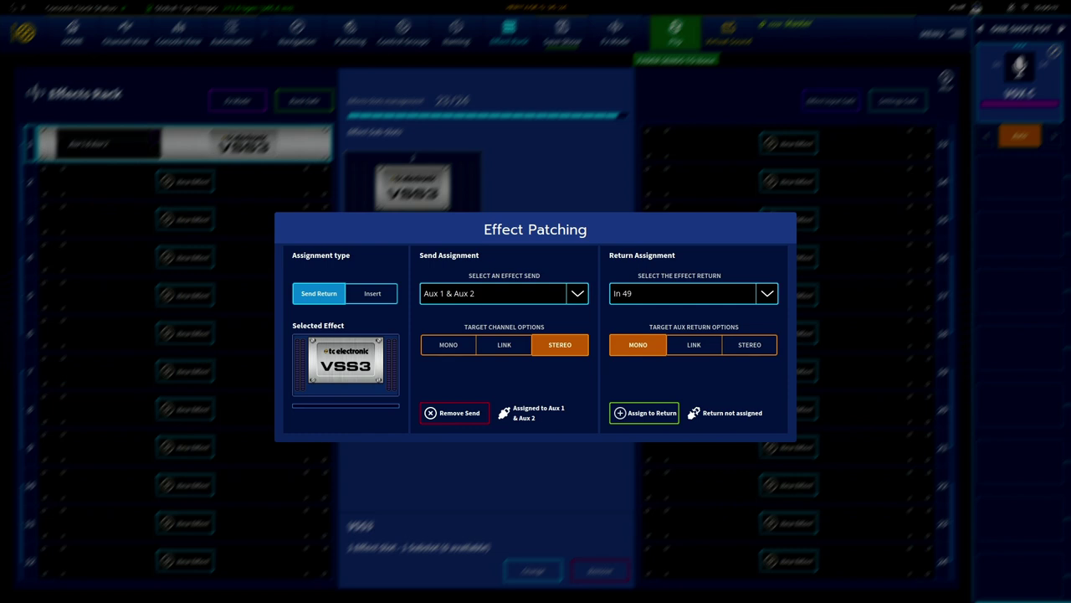
click(749, 344)
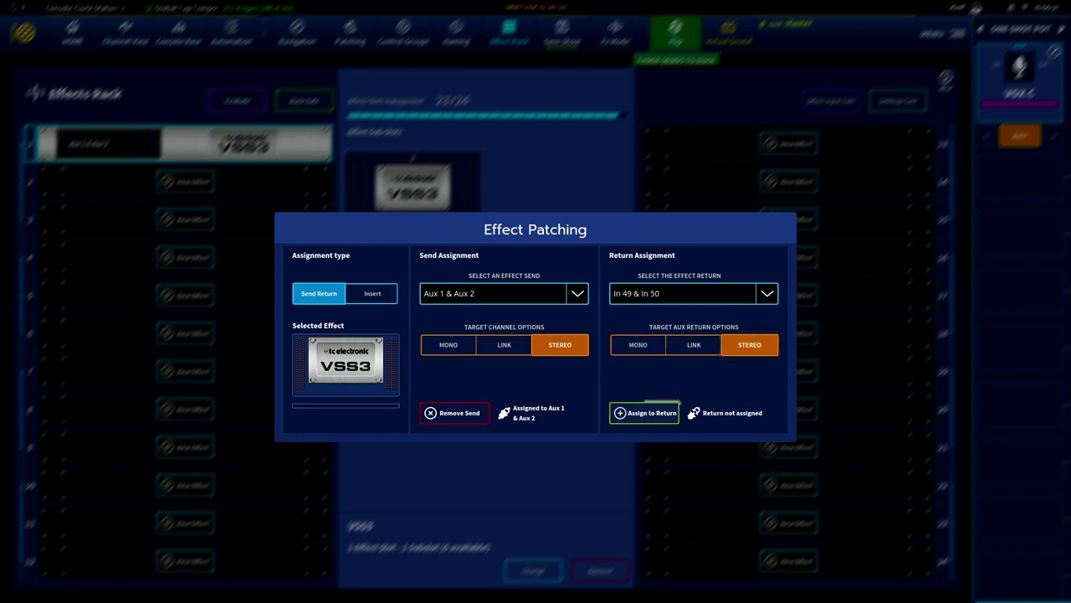
click(644, 413)
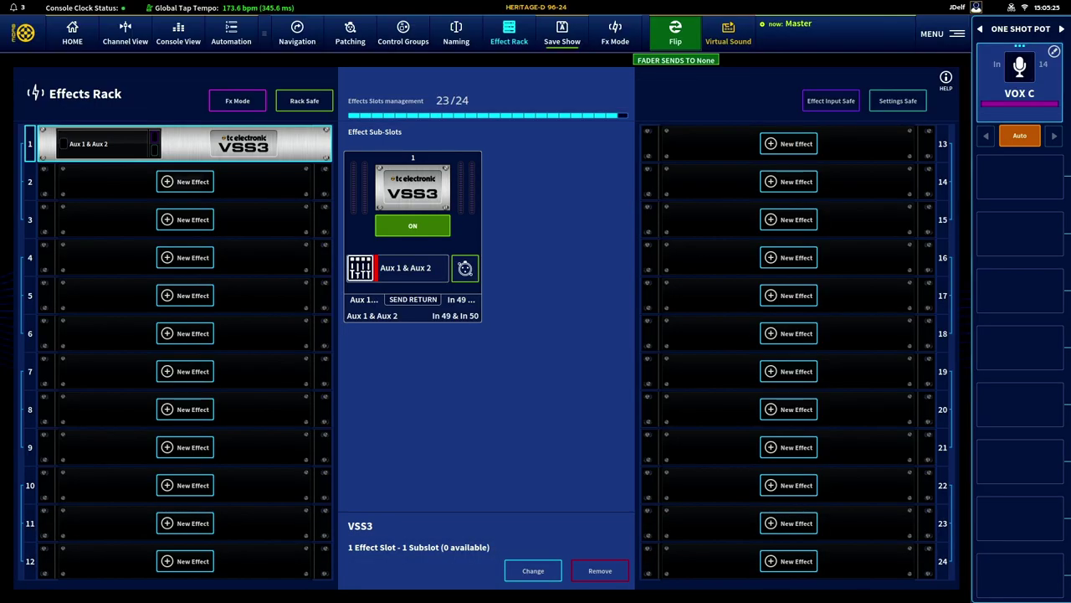
Step: Add the Plate Reverb to slot 2 of the effects rack
click(185, 181)
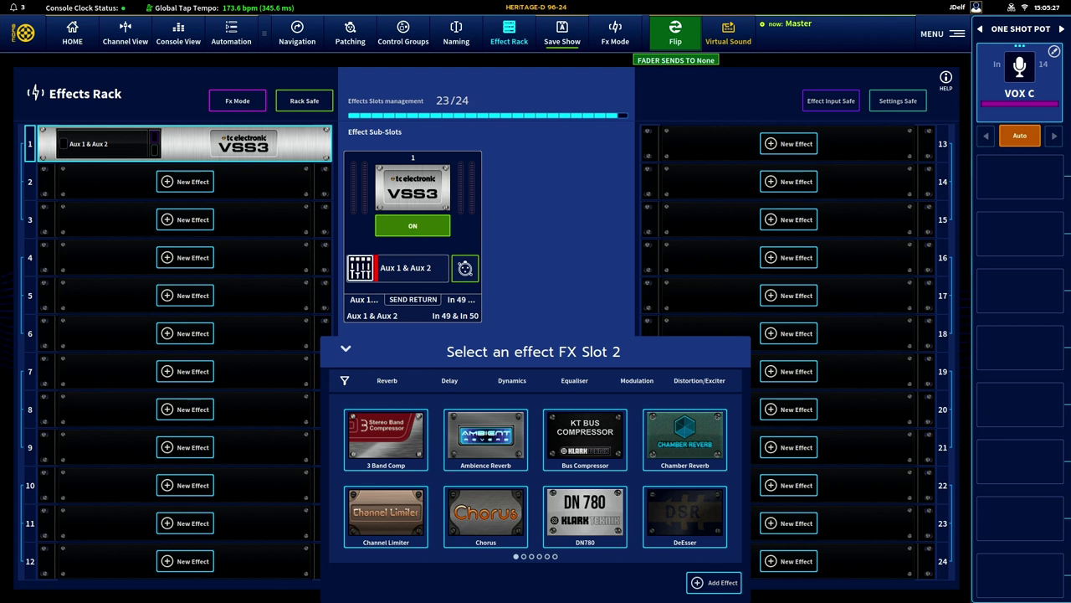
click(387, 380)
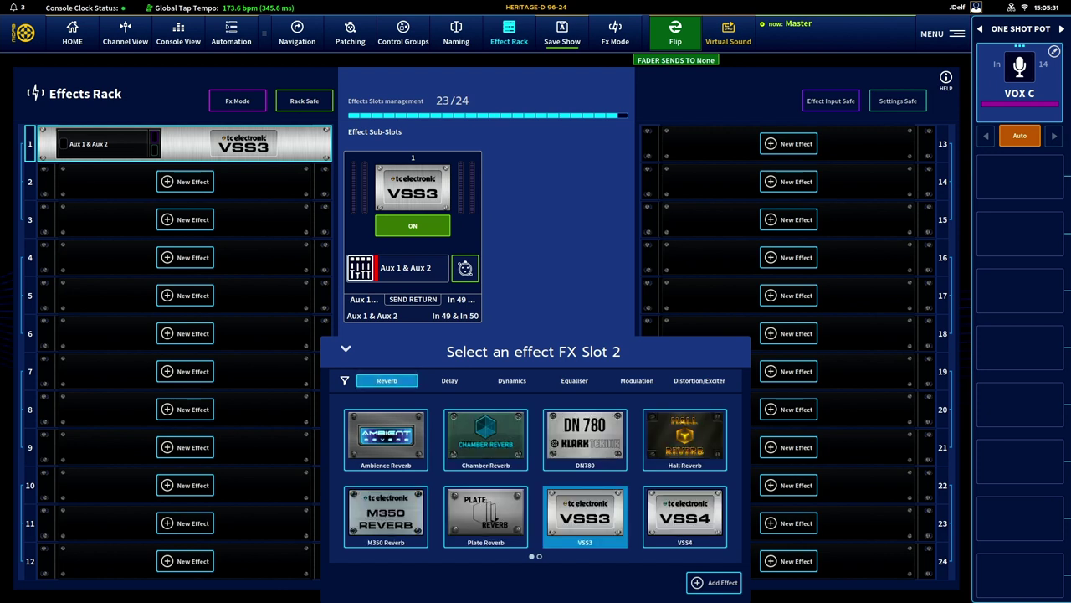
click(485, 514)
click(714, 581)
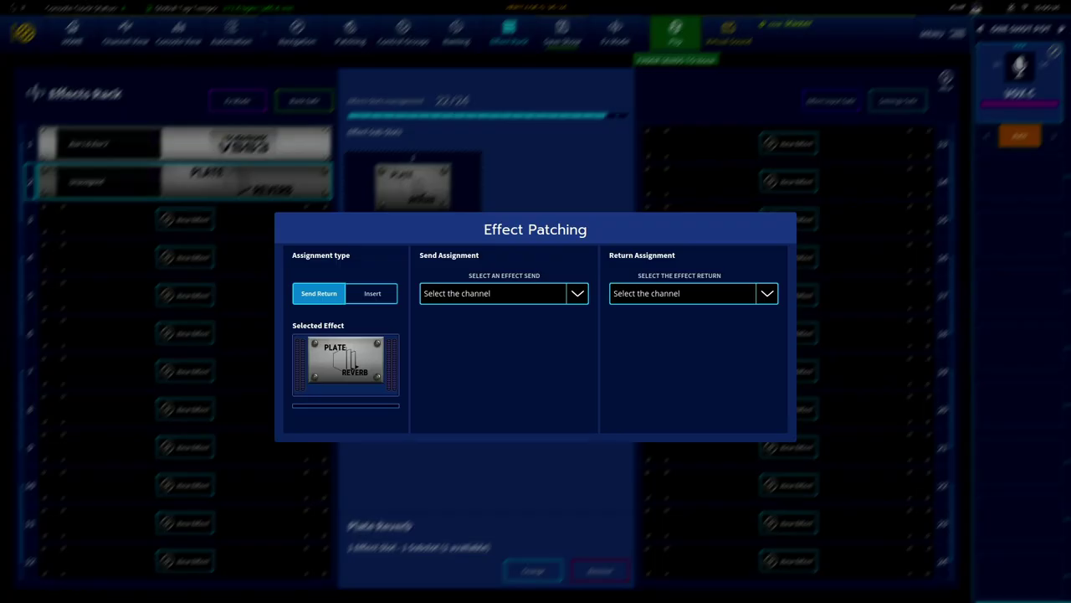
Step: Assign Aux 3 & Aux 4 as the stereo send of the Plate Reverb
click(503, 293)
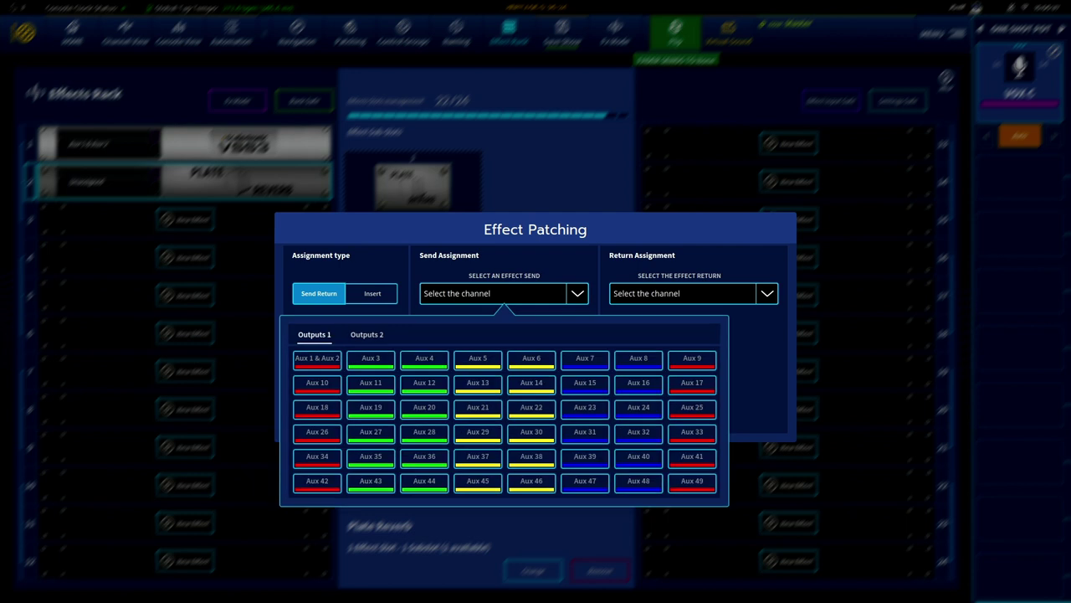
click(371, 360)
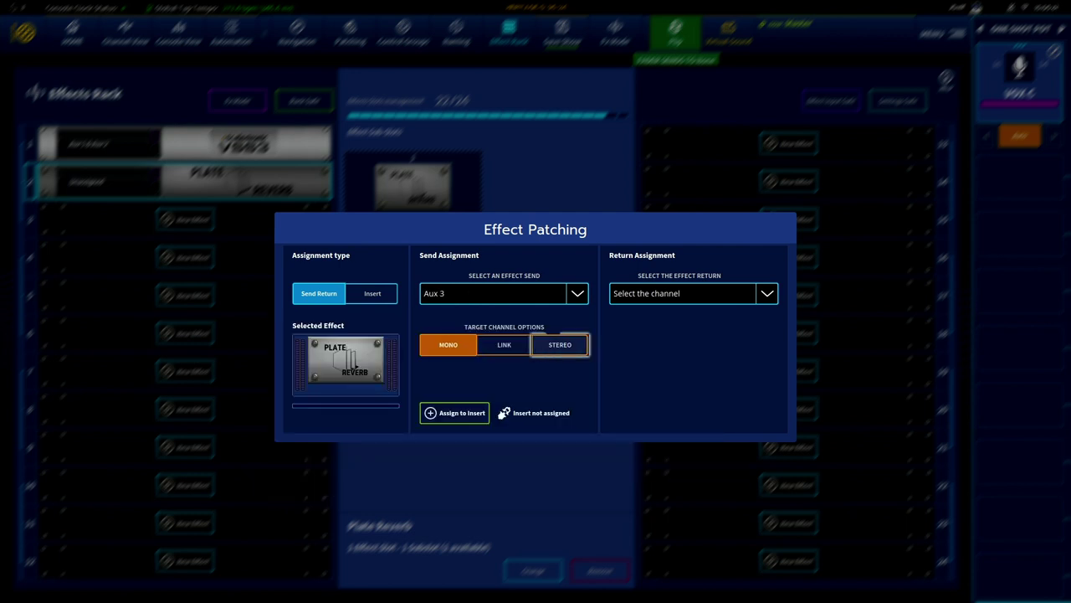
click(560, 344)
click(454, 412)
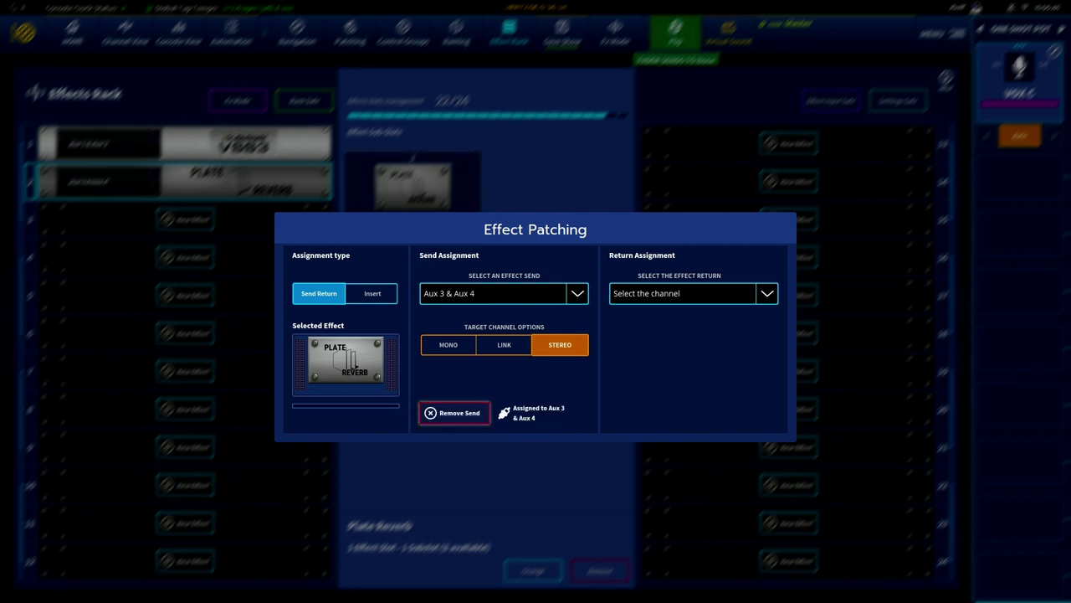
Step: Assign In 51 & In 52 as the stereo return of the Plate Reverb
click(766, 293)
click(506, 358)
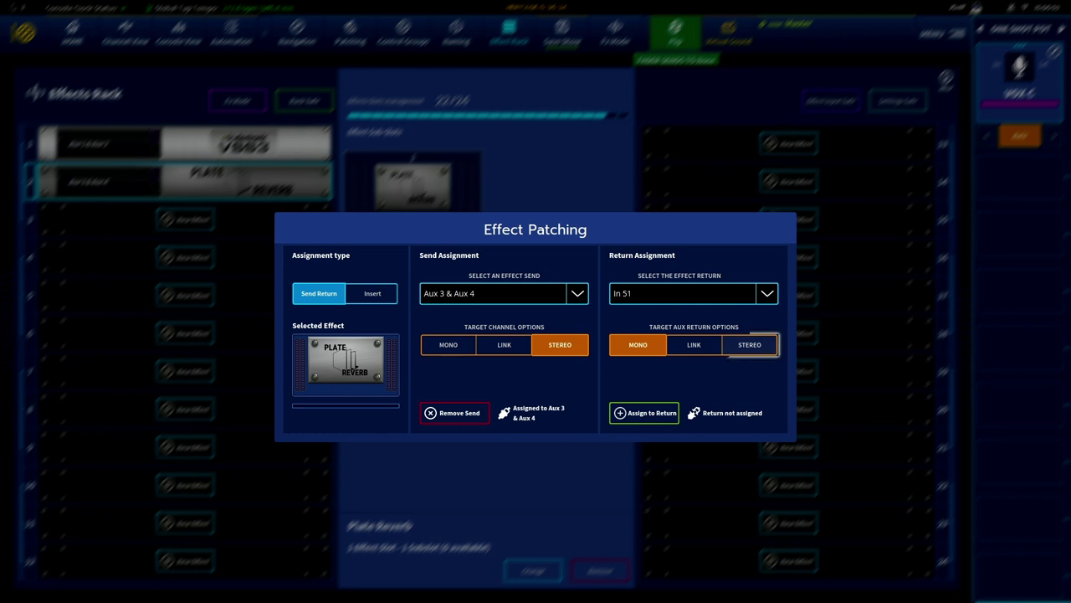
click(749, 344)
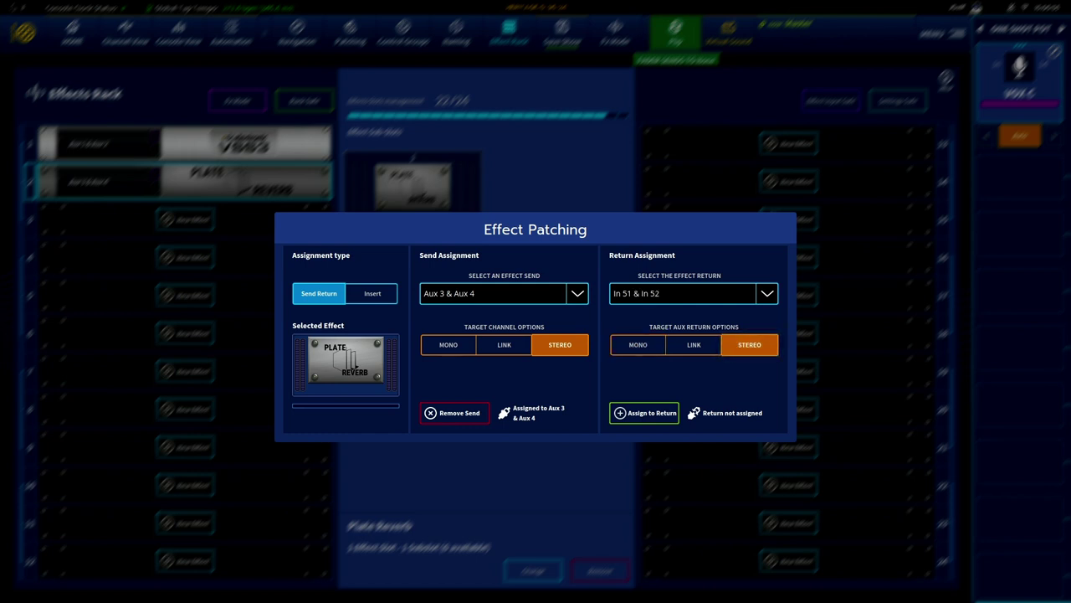
click(645, 413)
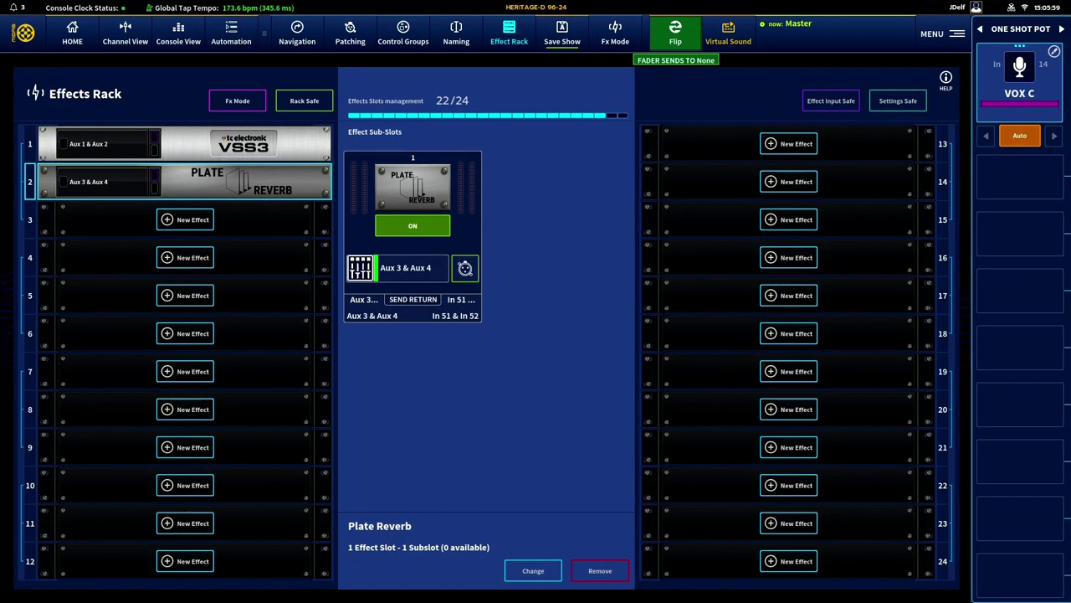
Step: Add the TC2290 delay to slot 3 of the effects rack
click(184, 219)
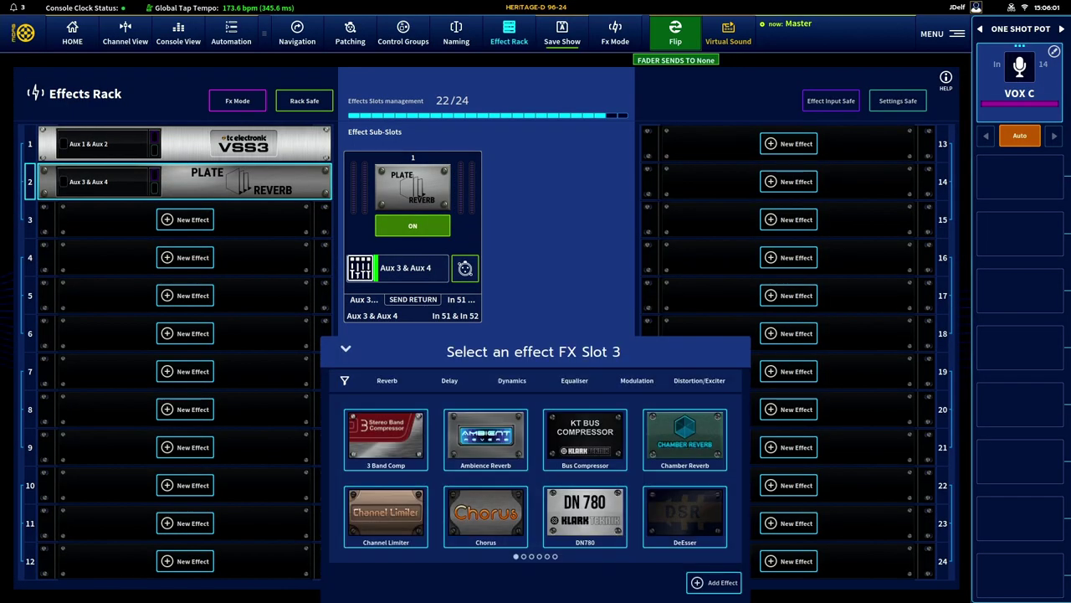
click(449, 380)
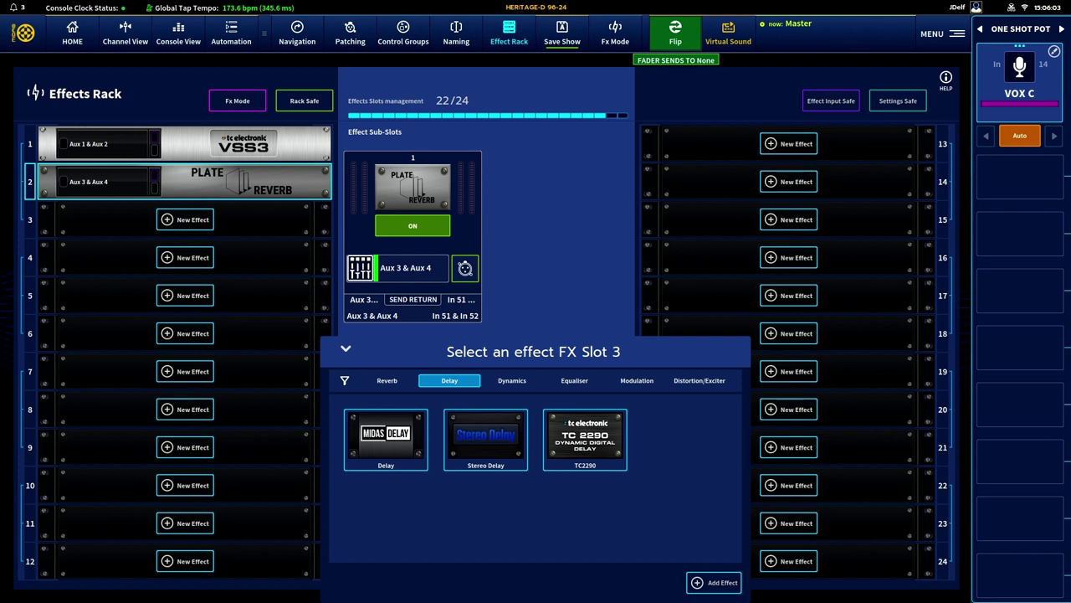
click(585, 438)
click(713, 581)
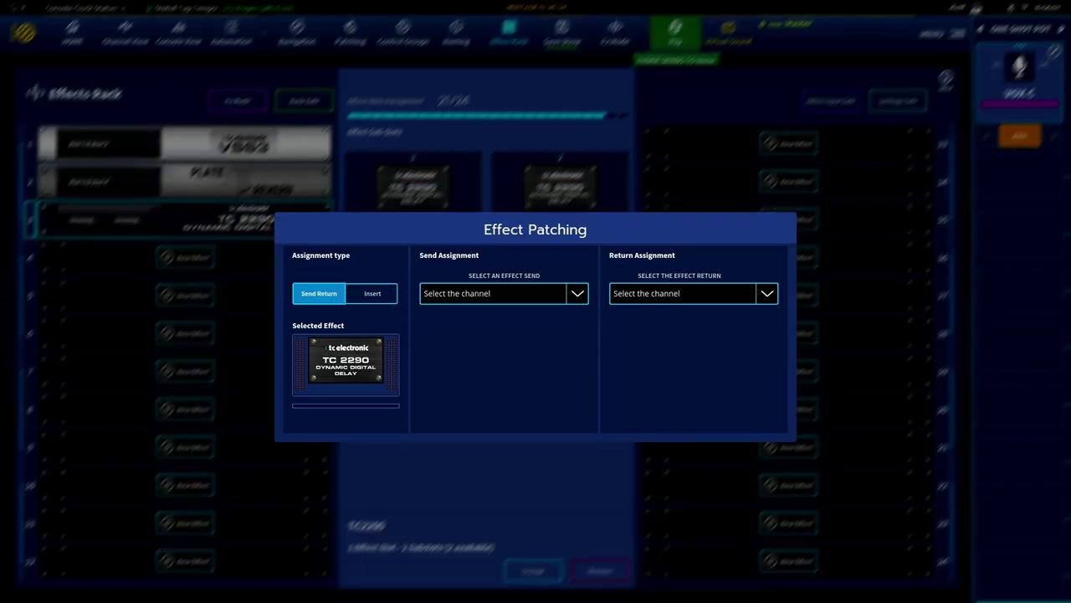
Step: Assign Aux 5 & Aux 6 as the stereo send of the TC2290 delay
click(576, 293)
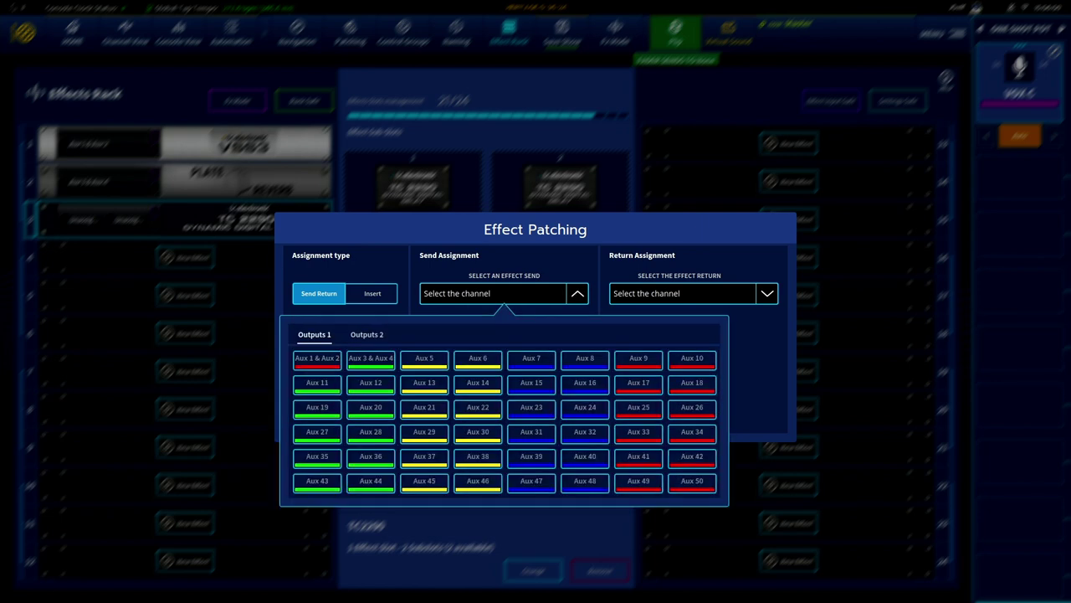
click(425, 357)
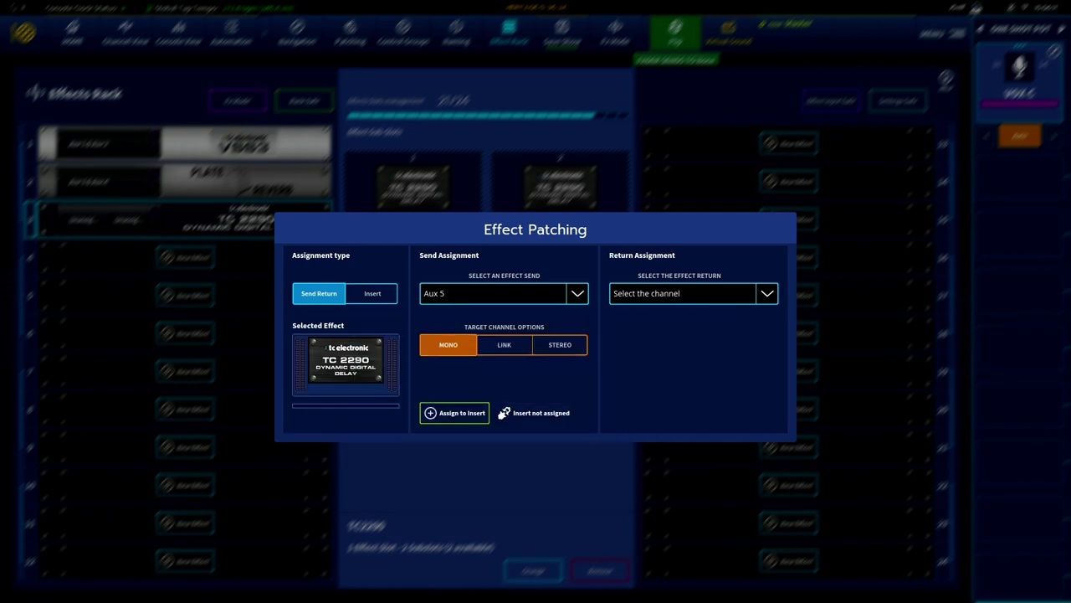
click(559, 343)
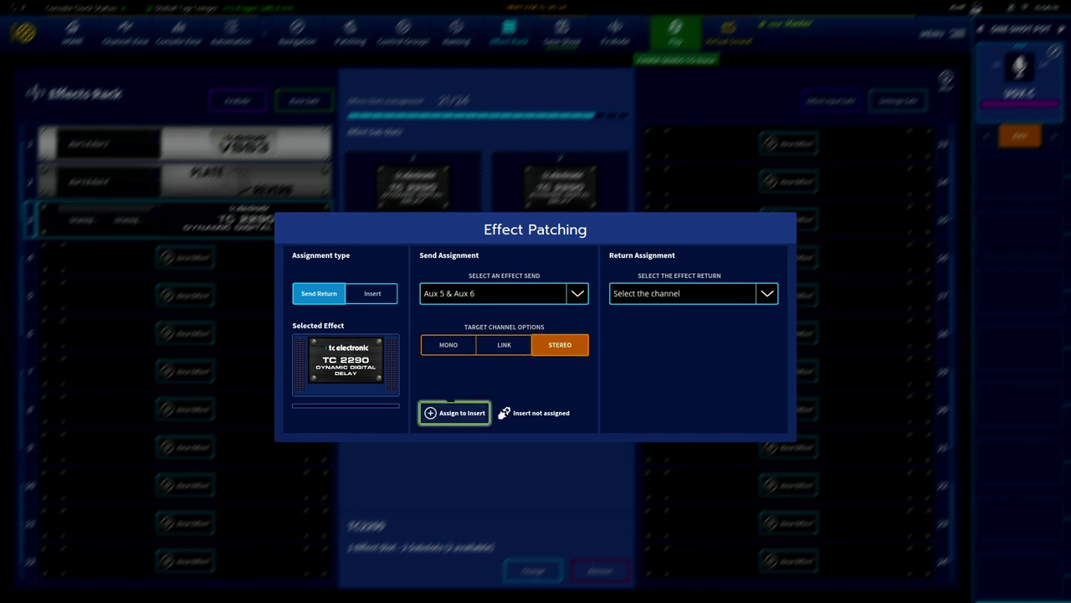
click(454, 413)
Step: Assign In 53 & In 54 as the stereo return of the TC2290 delay
click(767, 293)
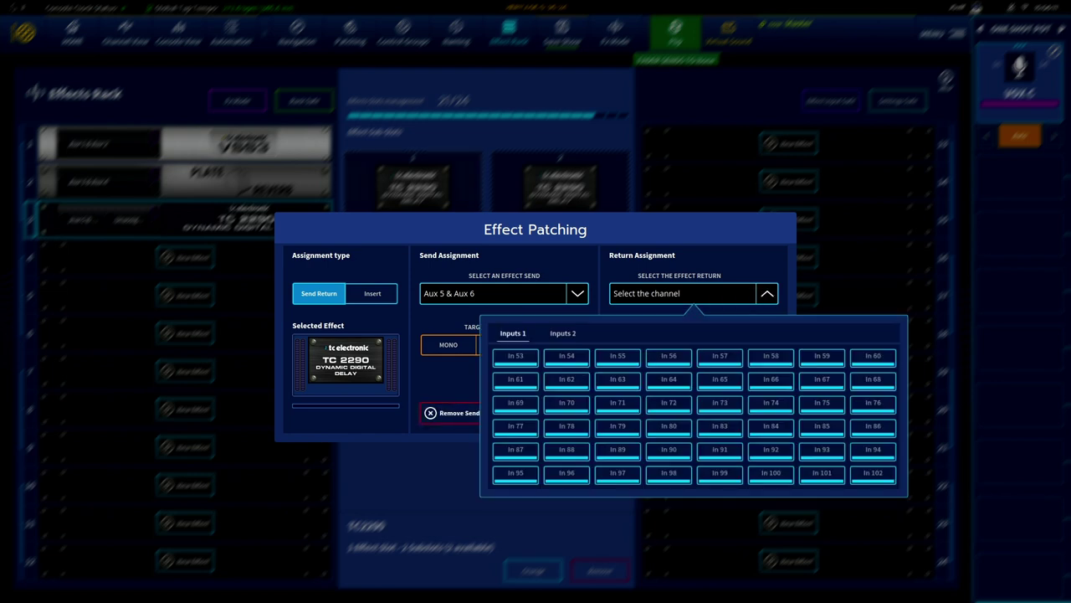
click(506, 358)
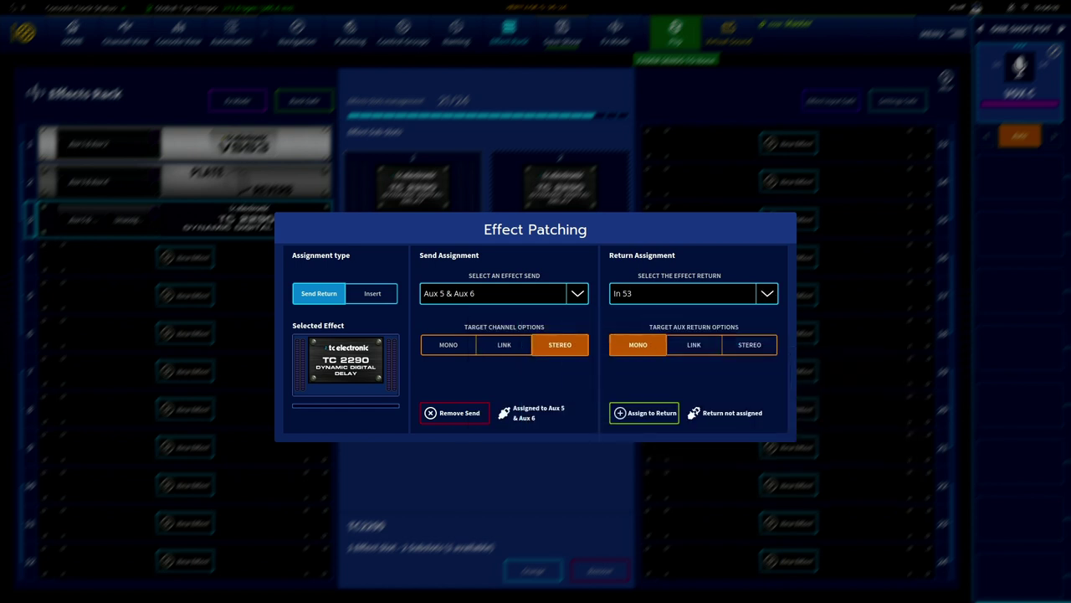
click(749, 344)
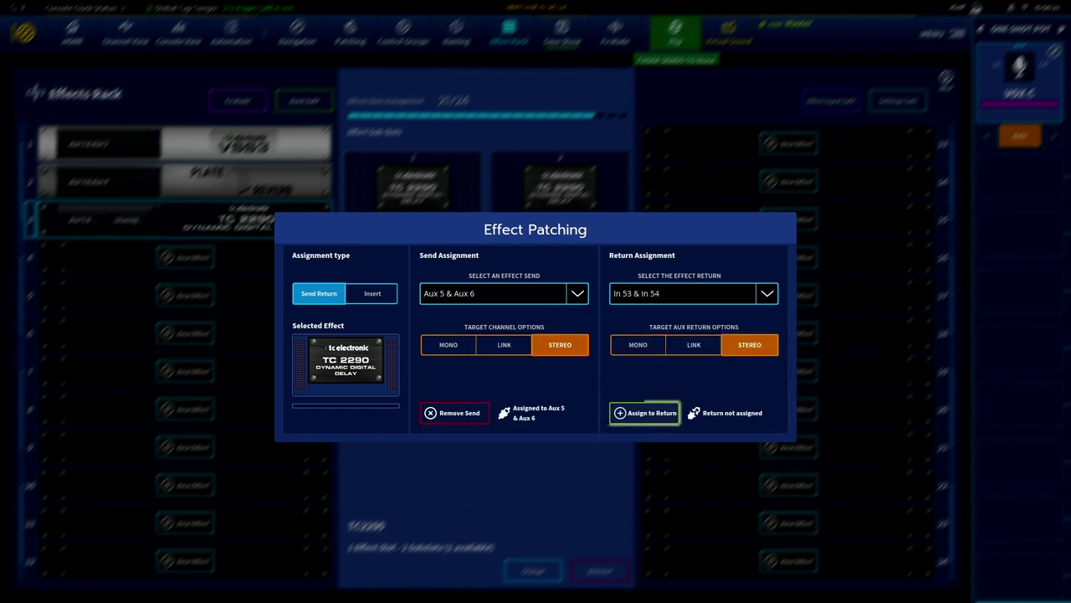
click(644, 413)
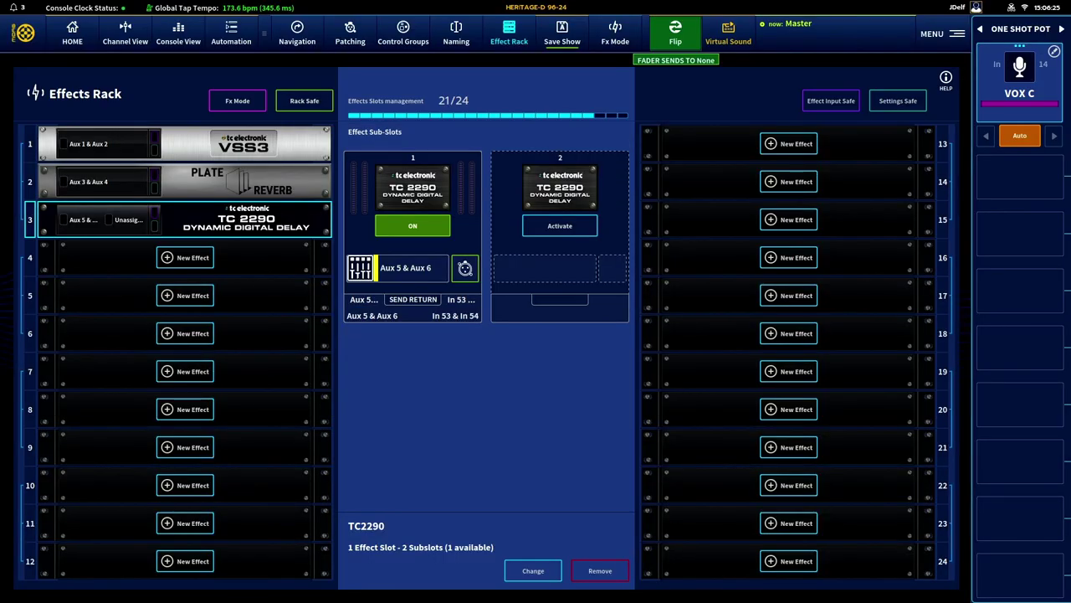
Step: Open the channel view and name input channel 51 DR RV
click(125, 34)
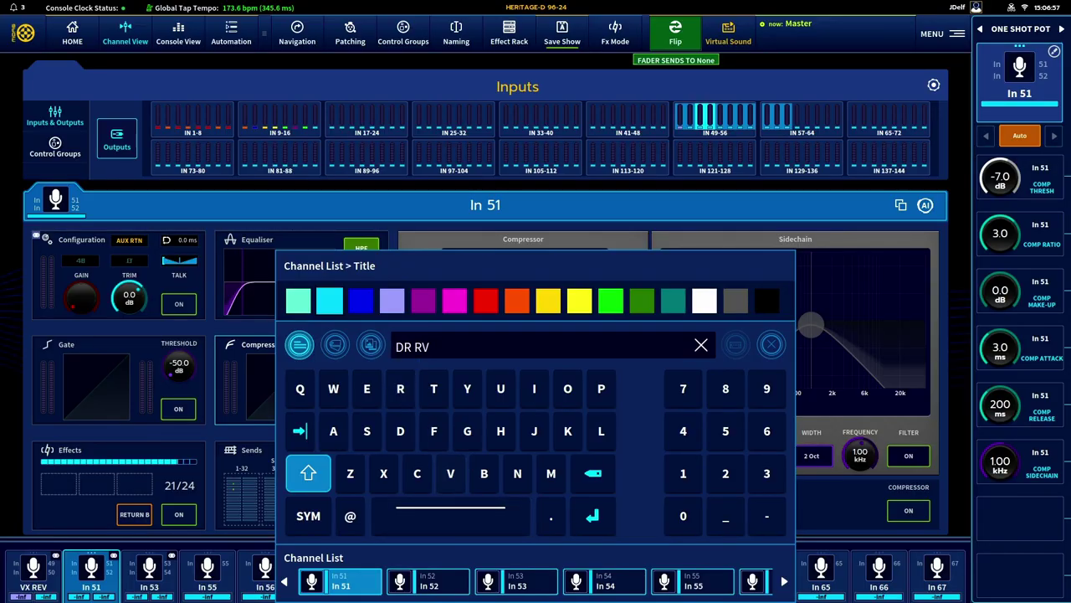
click(592, 515)
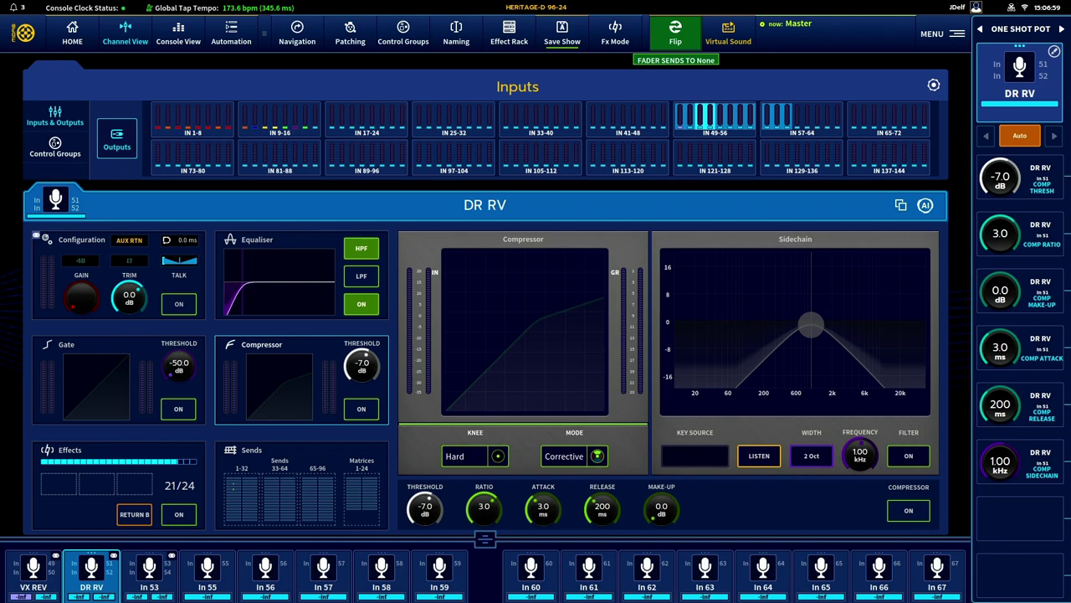
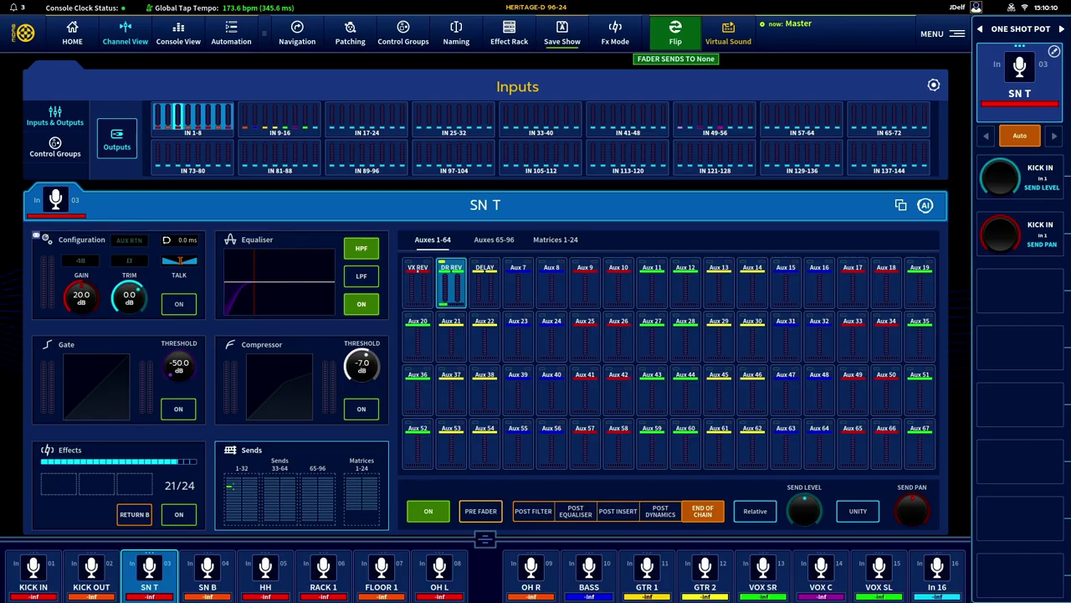
Step: Turn on the VX REV send for the vocal channels VOX SR, VOX C and VOX SL
click(763, 573)
click(821, 573)
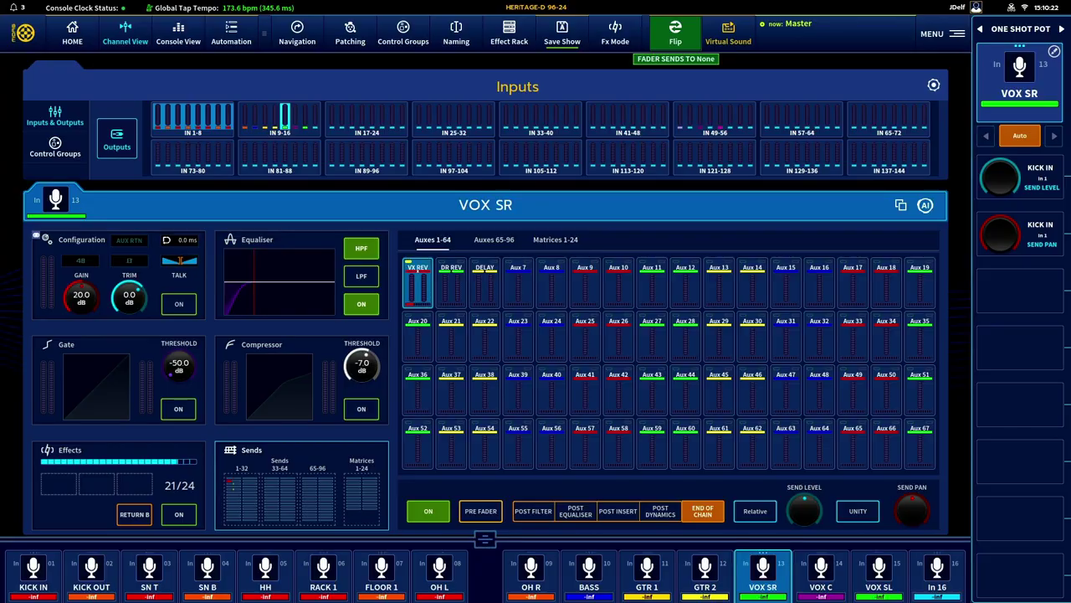
click(878, 573)
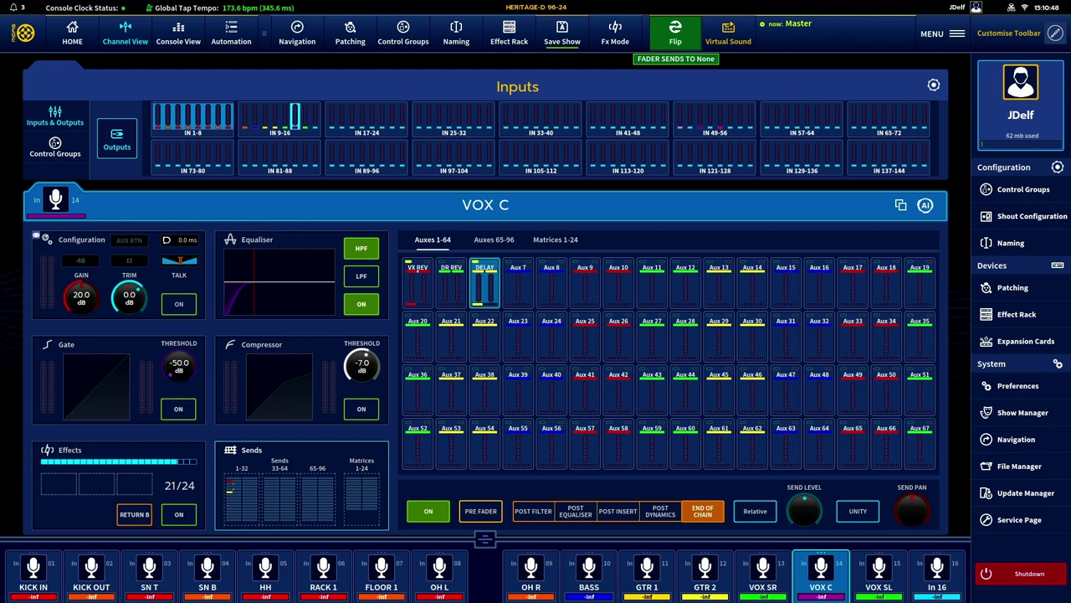
Step: Open the navigation configuration and assign the MIDAS TEST layout to Surface Layout 2
click(1016, 438)
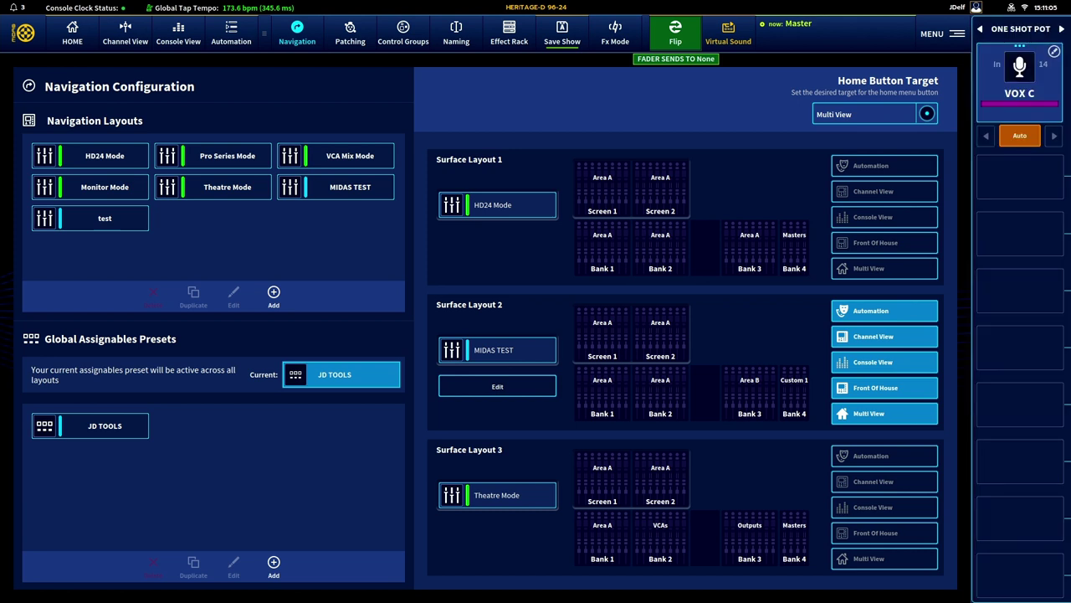
click(335, 187)
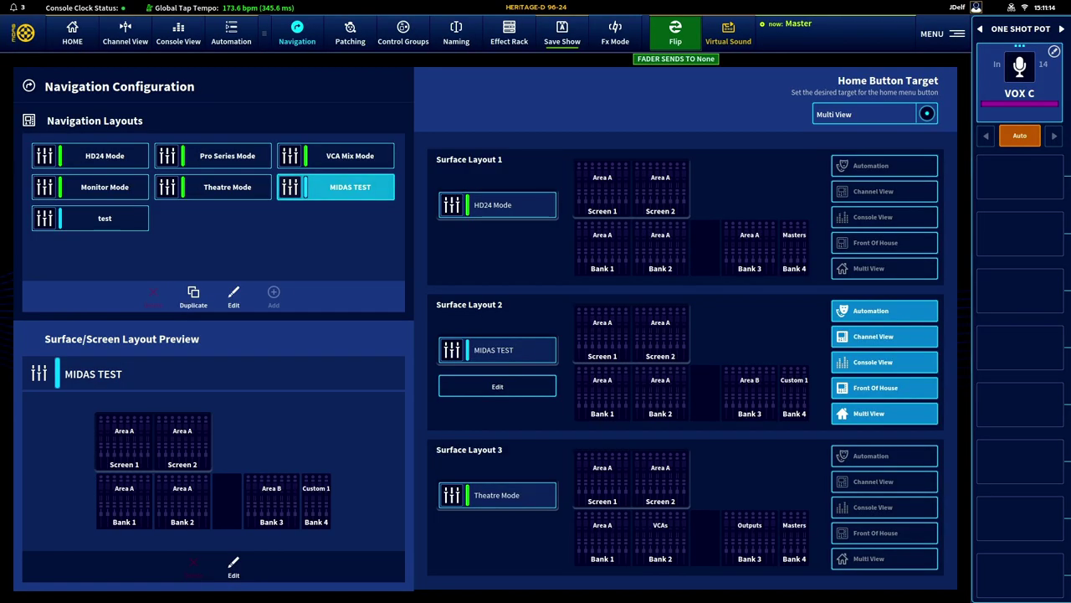
click(350, 186)
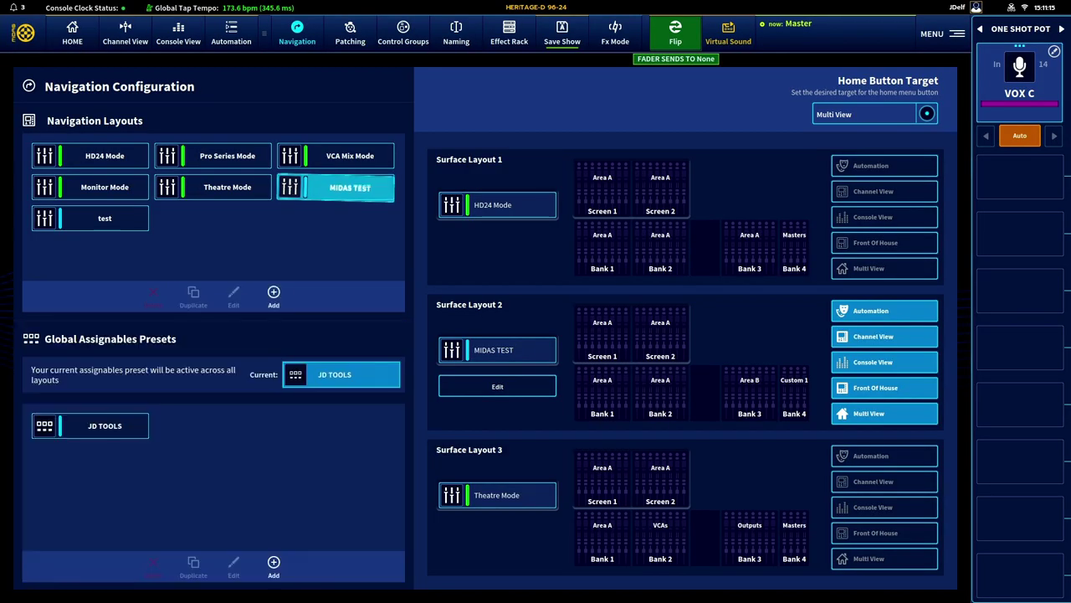
drag(340, 191, 494, 350)
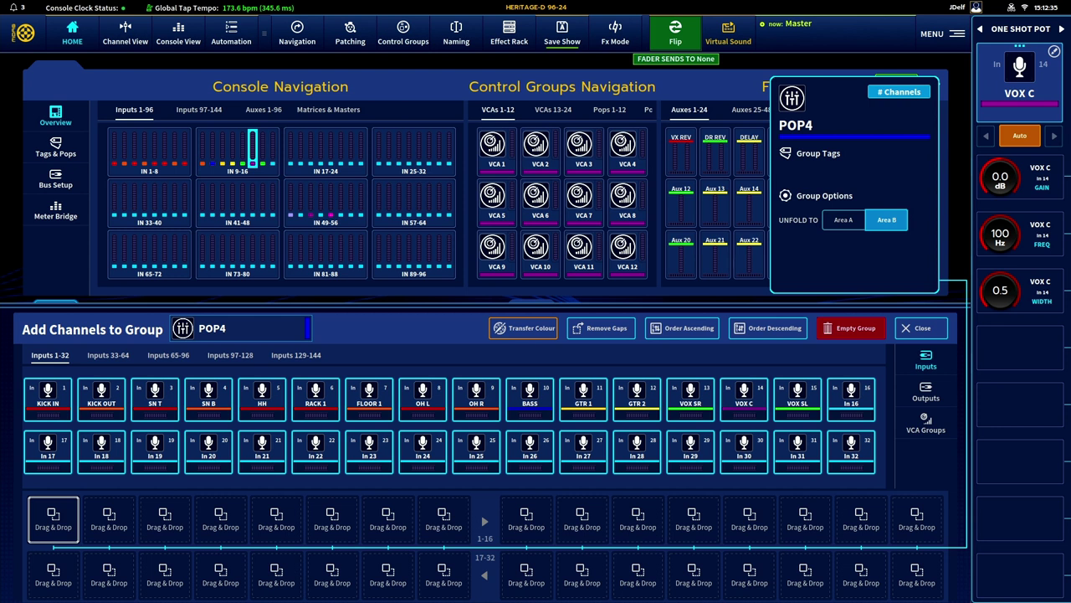
Step: Add VCA 1 through VCA 8 to the POP4 group
click(926, 422)
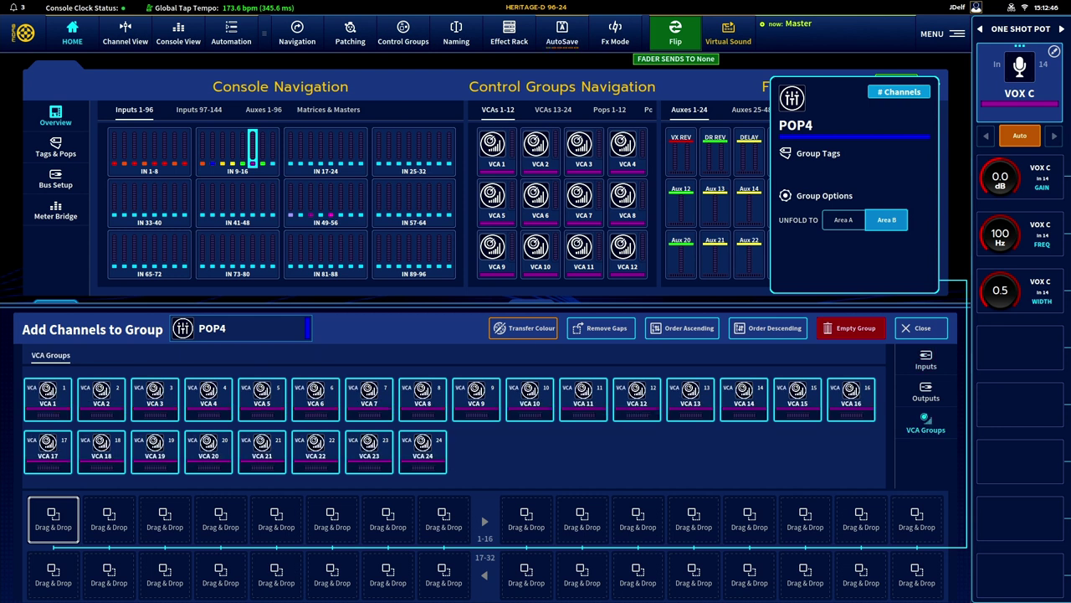
click(48, 398)
click(101, 397)
click(154, 397)
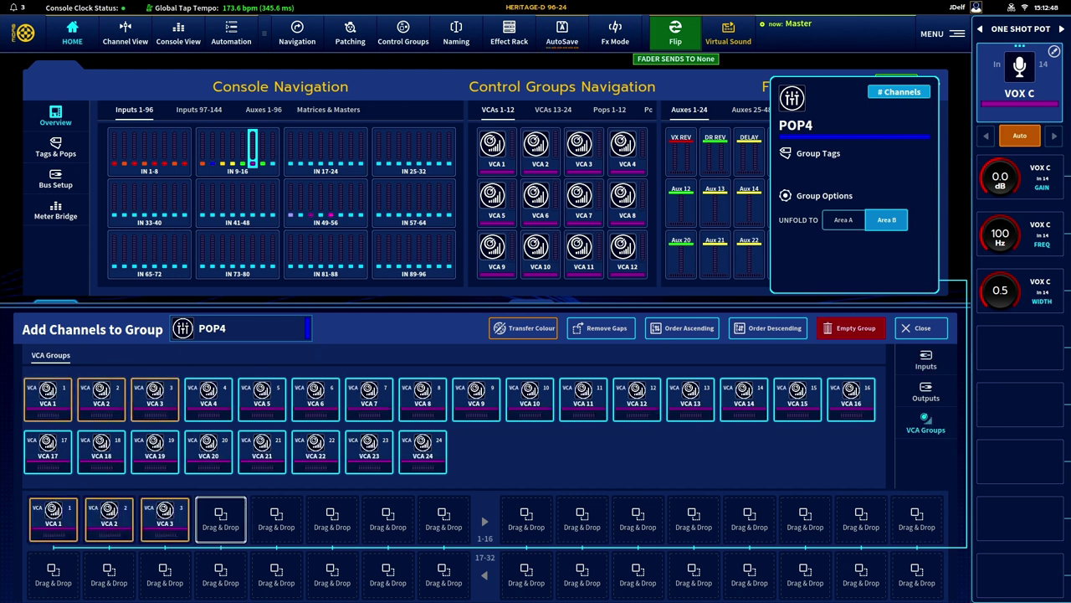
click(209, 397)
click(262, 398)
click(316, 398)
click(369, 397)
click(423, 397)
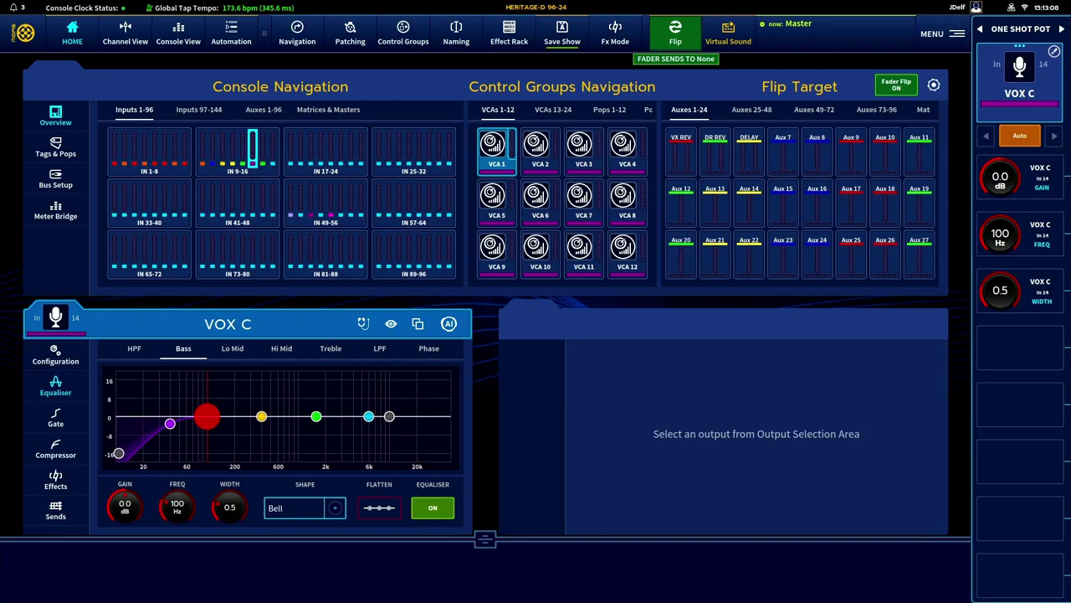
Step: Rename VCA 1 as DRUMS
click(494, 149)
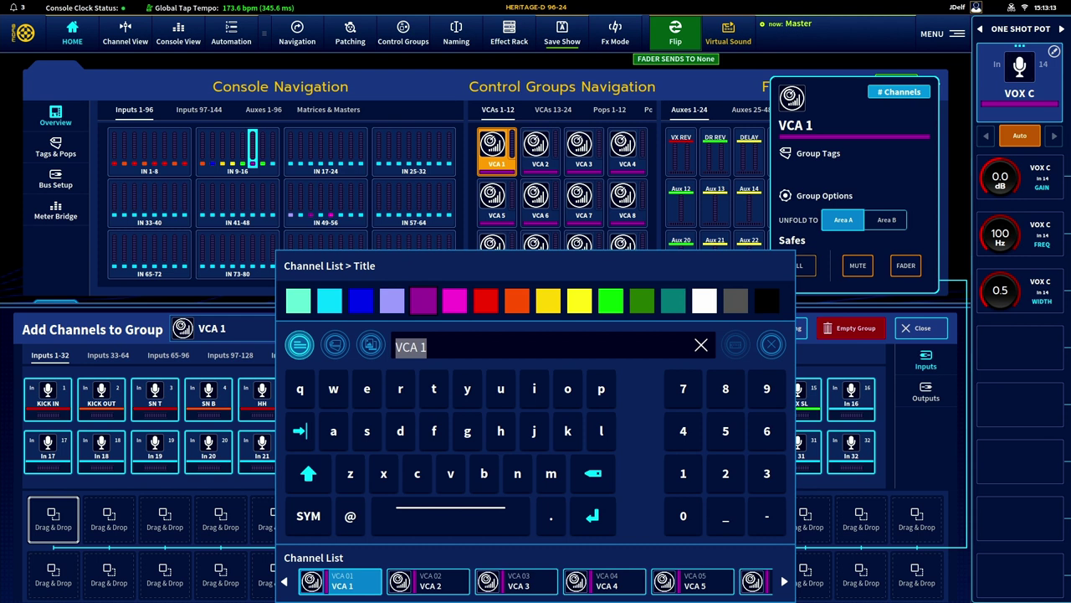
click(308, 474)
text(DRUMS)
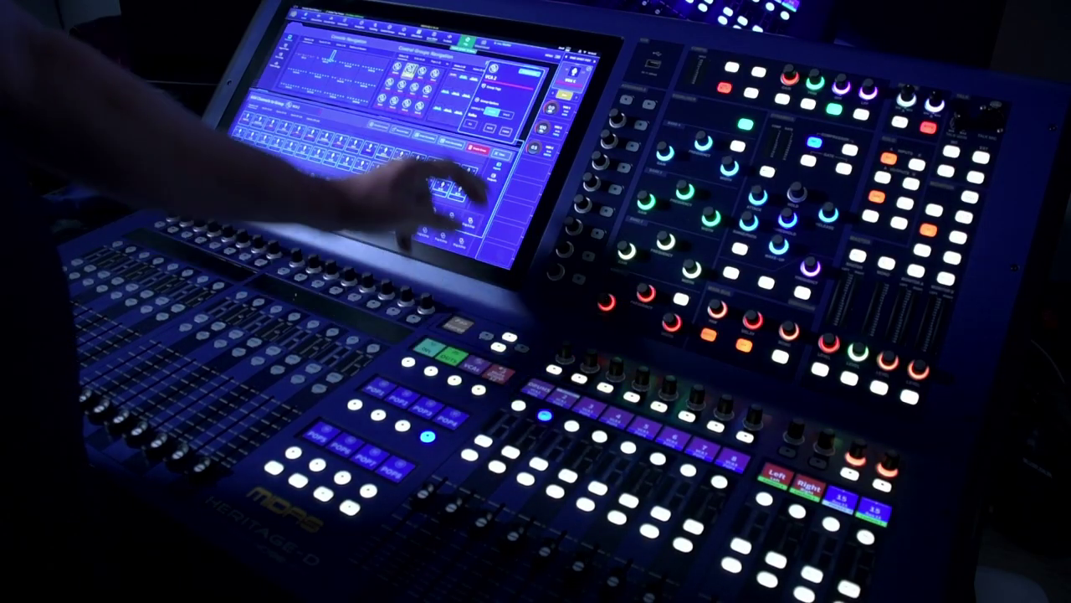
Step: Rename VCA 2 as BASS
click(457, 106)
click(359, 109)
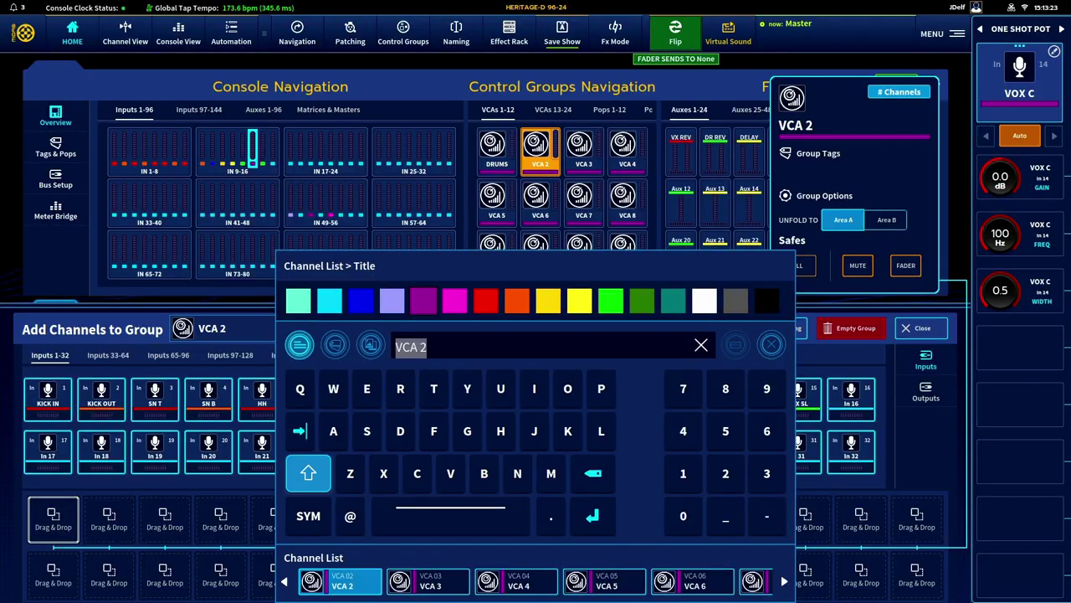
text(BASS)
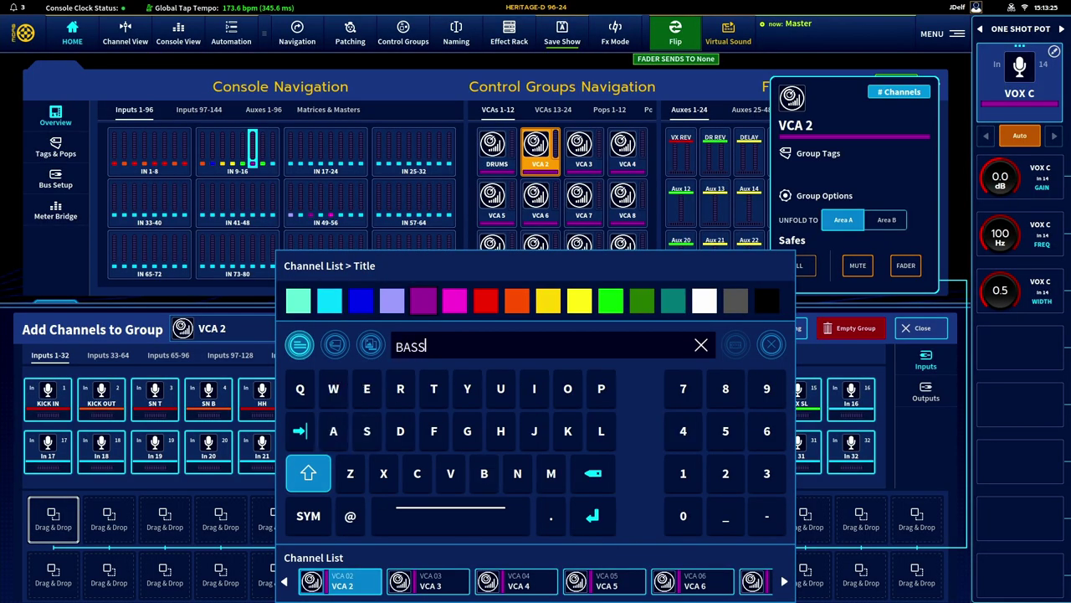
key(Return)
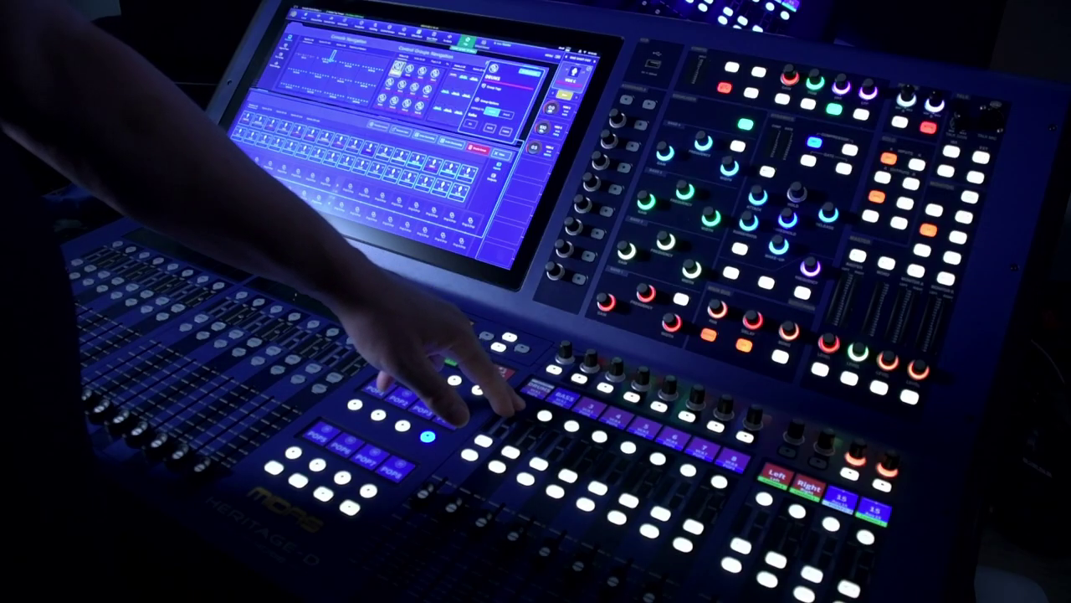
Step: Colour the DRUMS VCA red and rename VCA 3 as GTRS
click(456, 92)
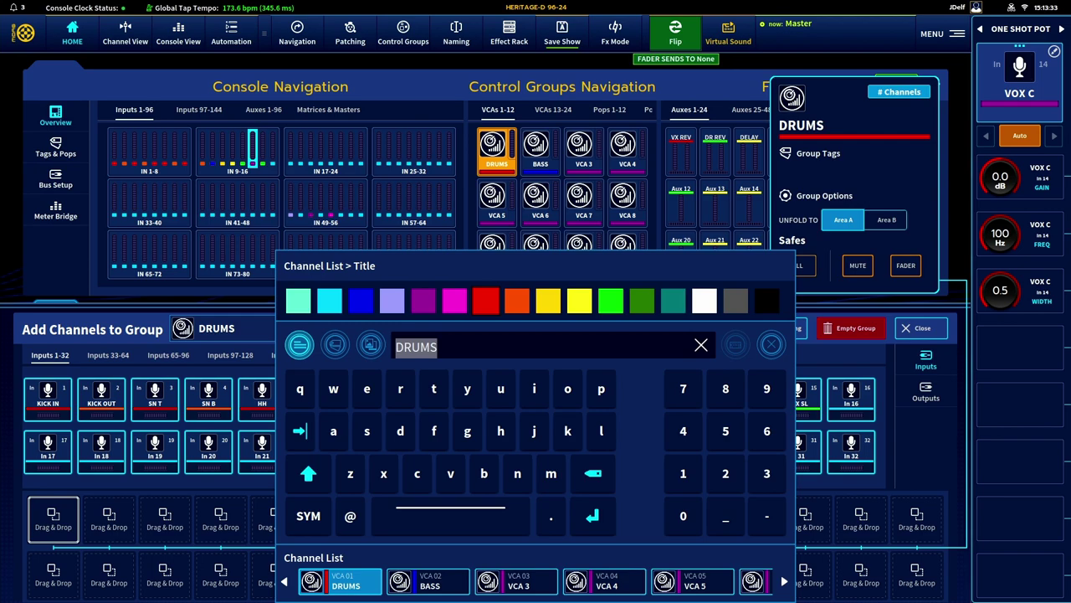
click(519, 581)
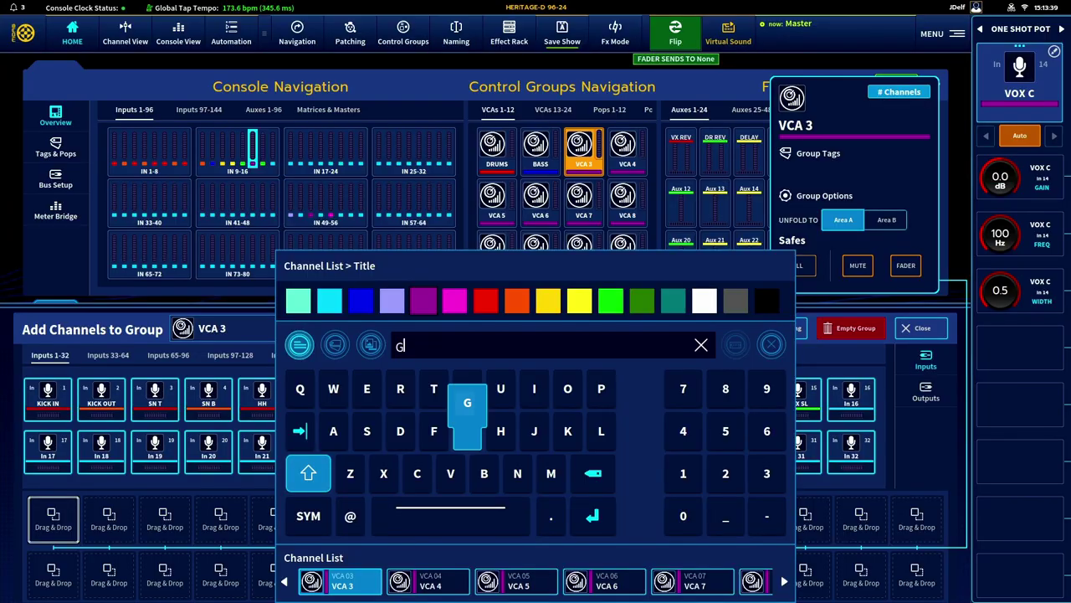
text(TR)
key(Return)
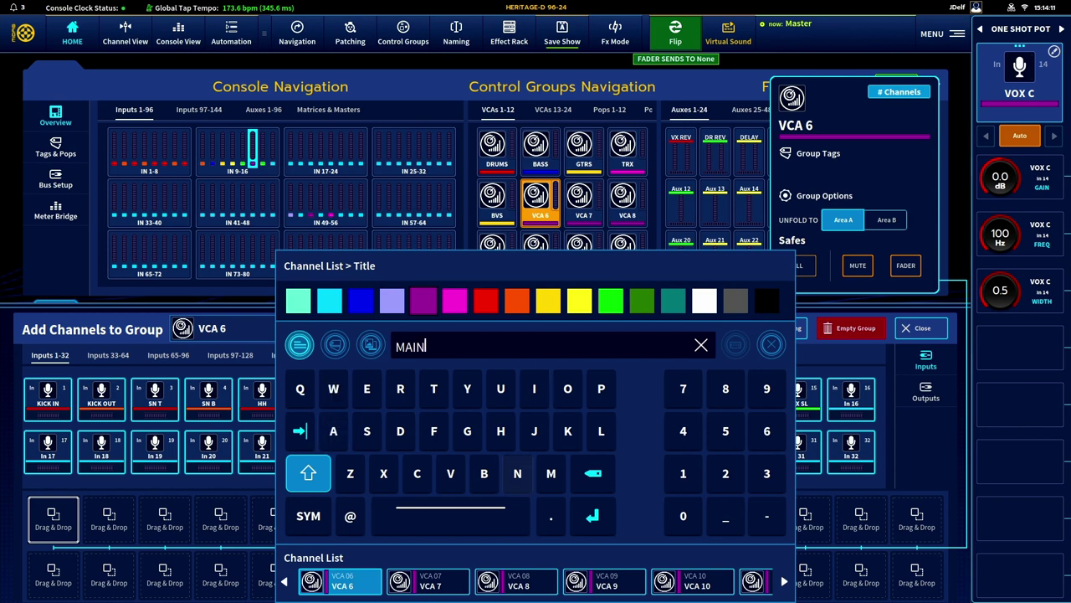
Step: Rename VCA 6 as MAIN, VCA 7 as FX and VCA 8 as ALL
key(Return)
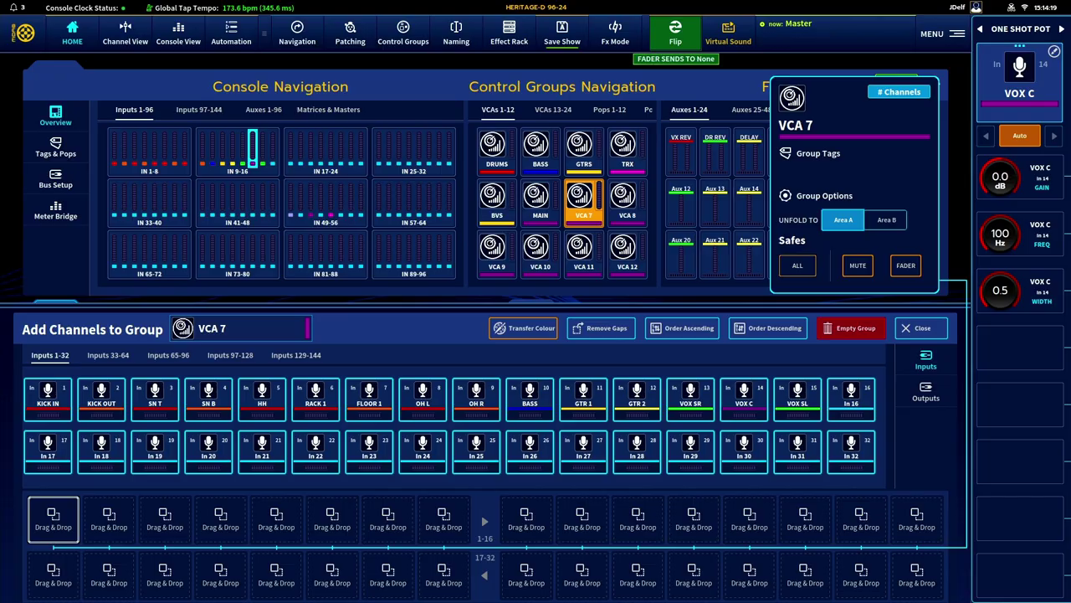
click(241, 328)
click(308, 474)
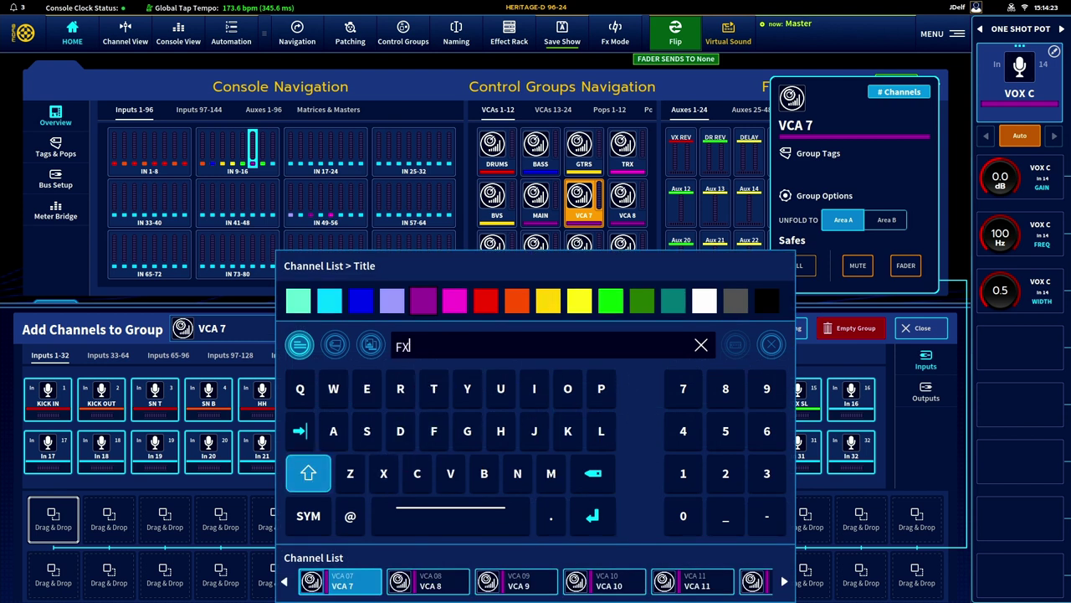
click(593, 515)
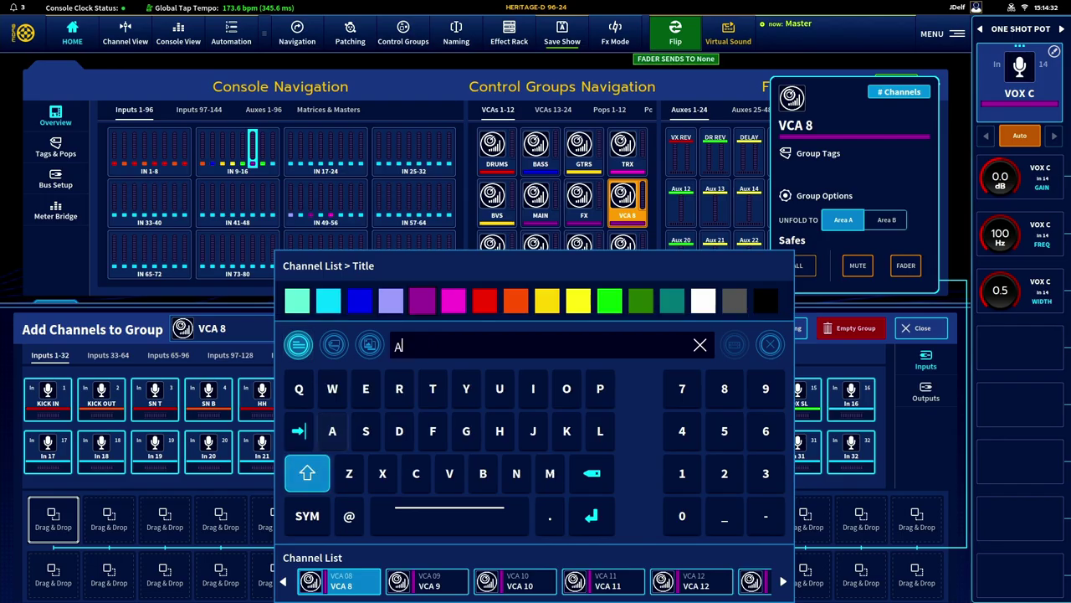
click(592, 515)
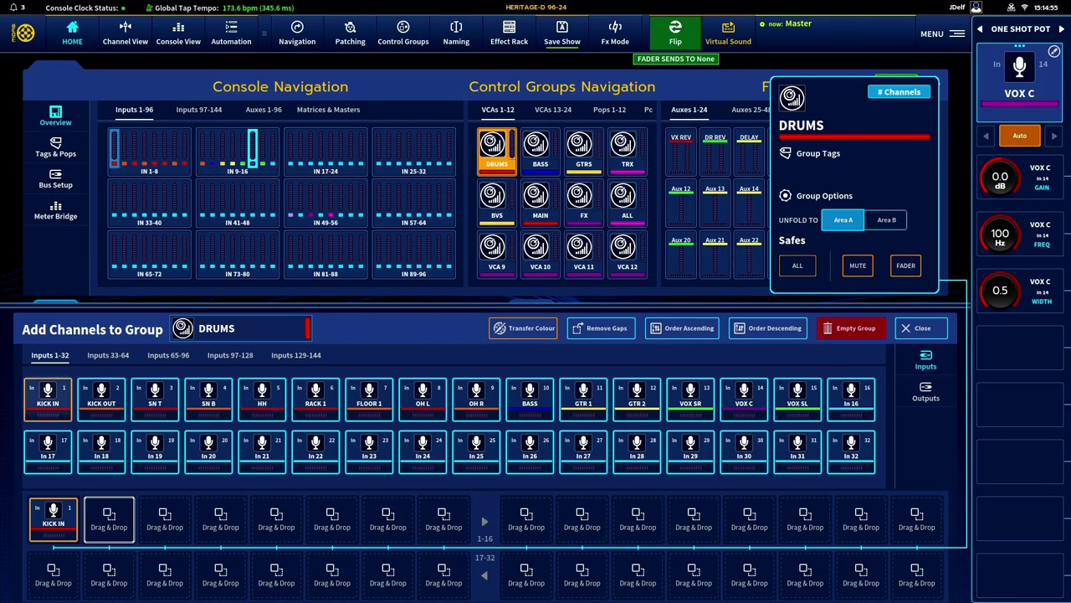
Step: Assign the drum channels from KICK IN through OH L to the DRUMS VCA
click(101, 398)
click(155, 398)
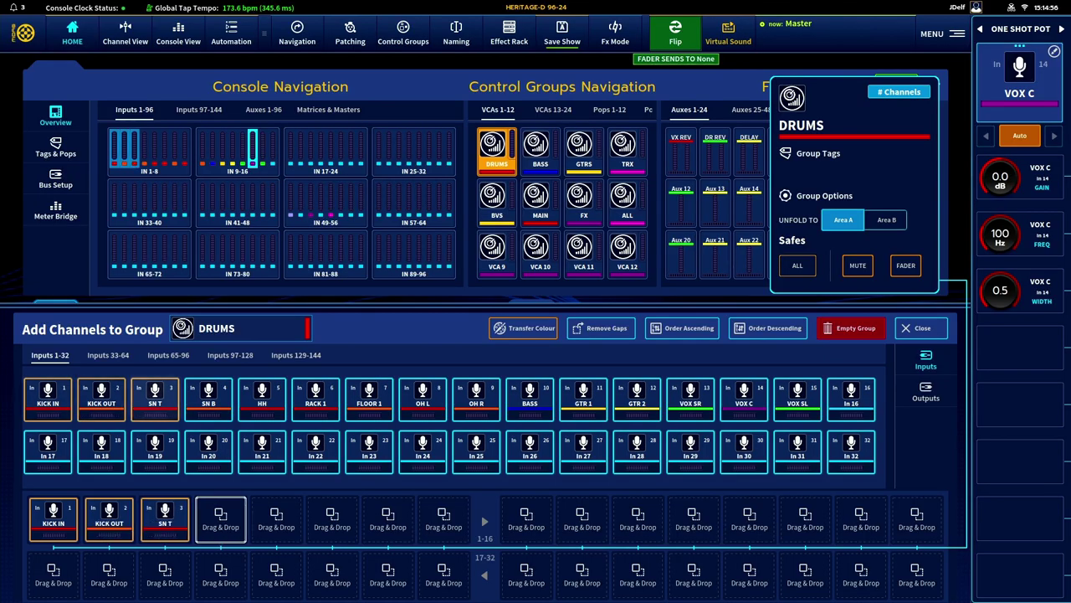
click(261, 398)
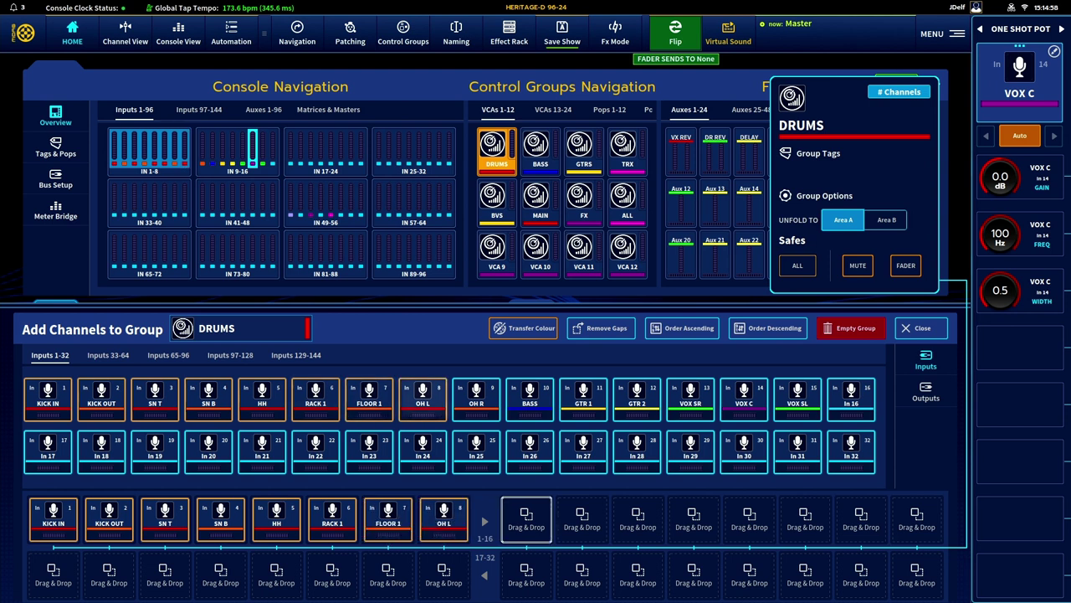
Step: Open the BASS VCA for channel assignment and add the BASS channel to it
click(537, 149)
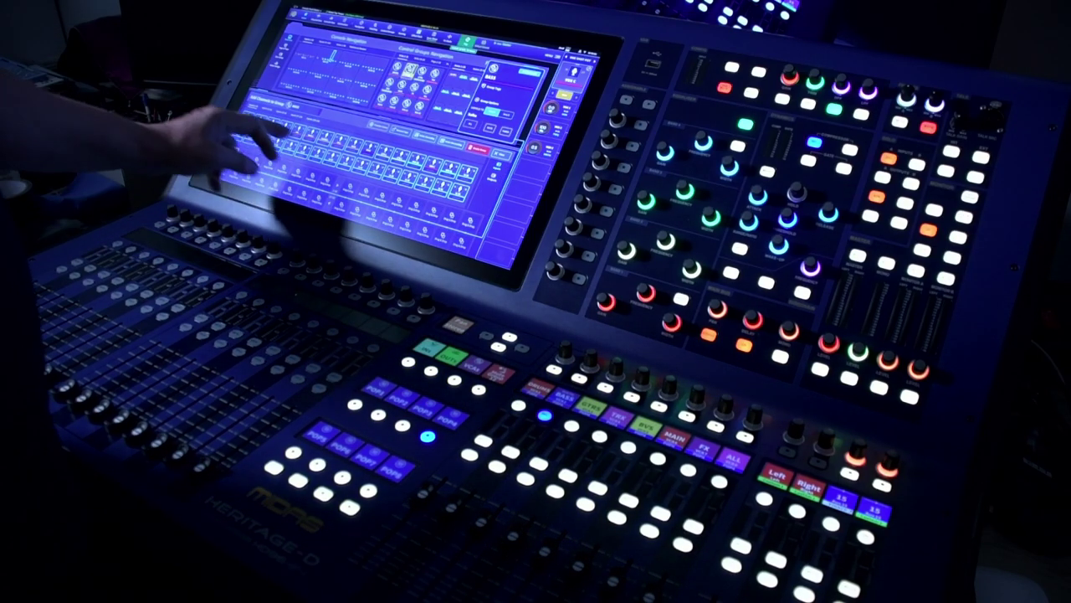
click(331, 167)
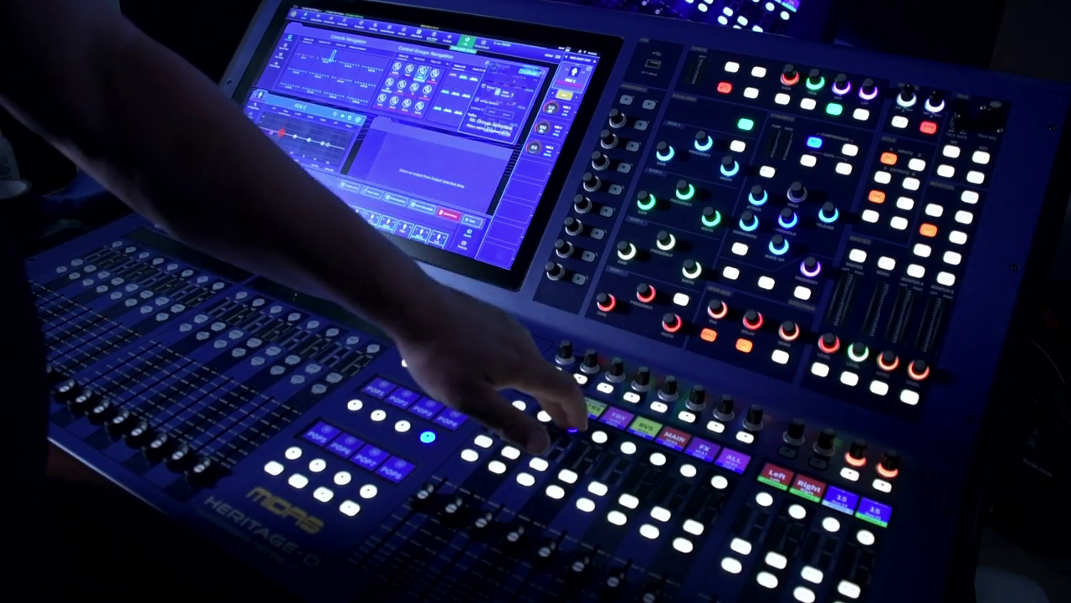